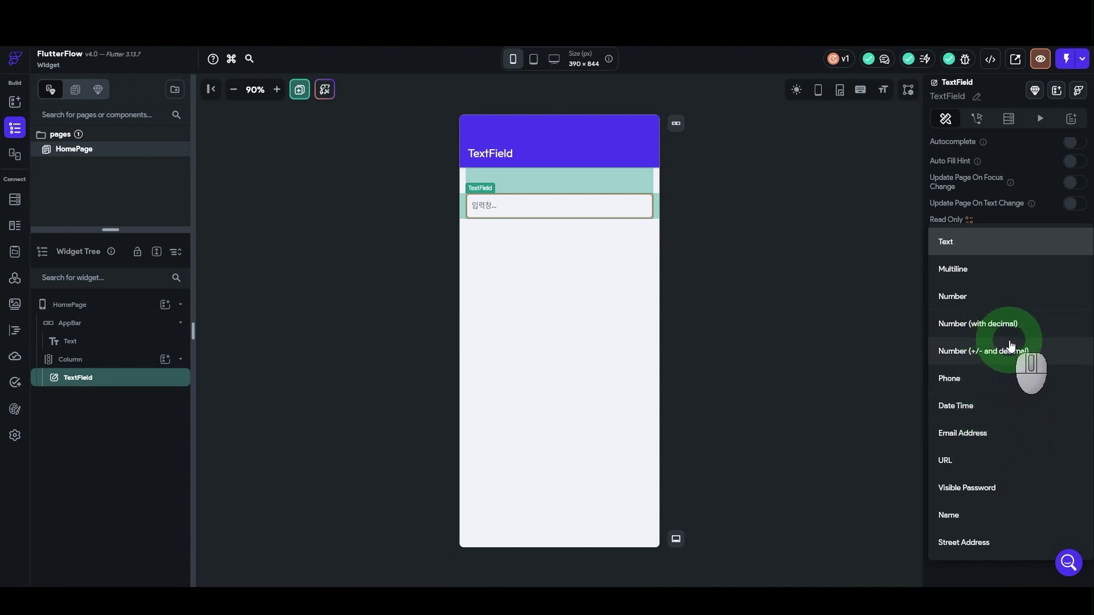
Choose Text as the text field's keyboard type and set its mask to ##.##.####
{"action": "left_click", "coordinate": [958, 244]}
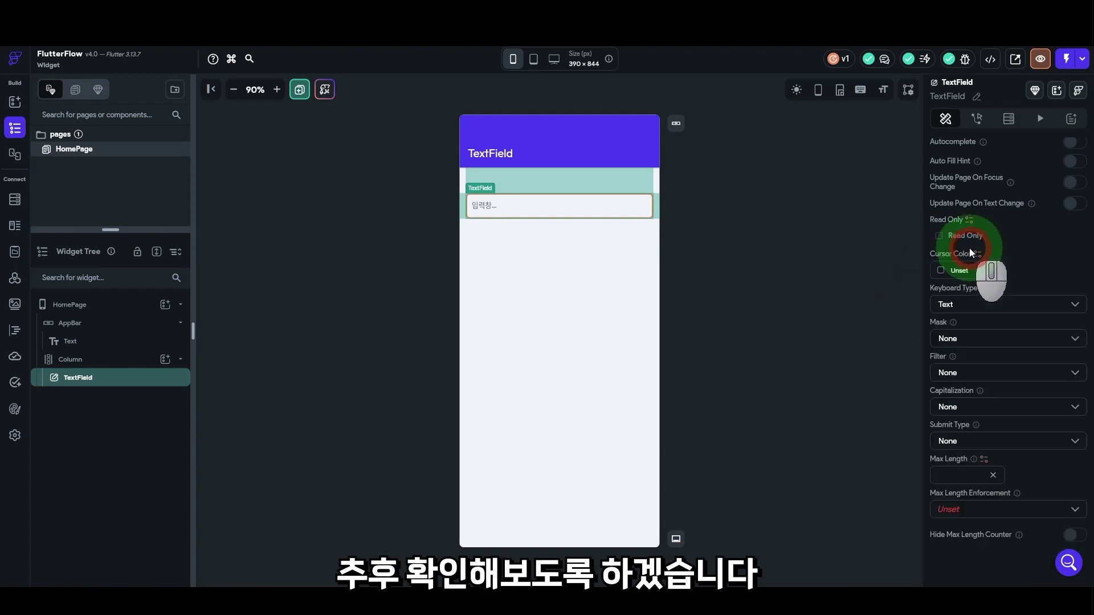
{"action": "mouse_move", "coordinate": [955, 330]}
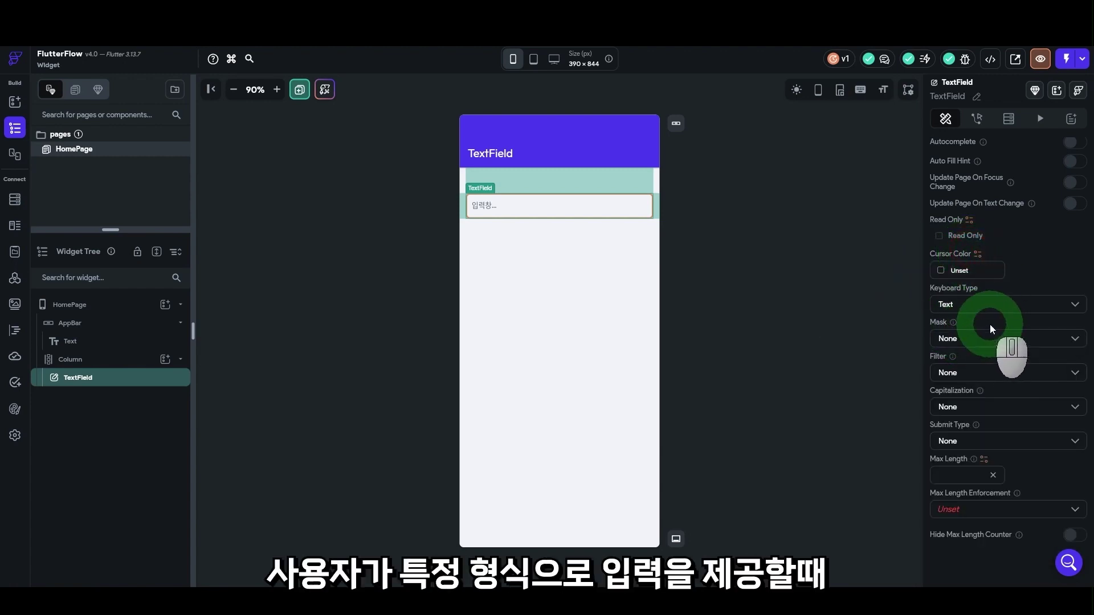
{"action": "left_click", "coordinate": [993, 340]}
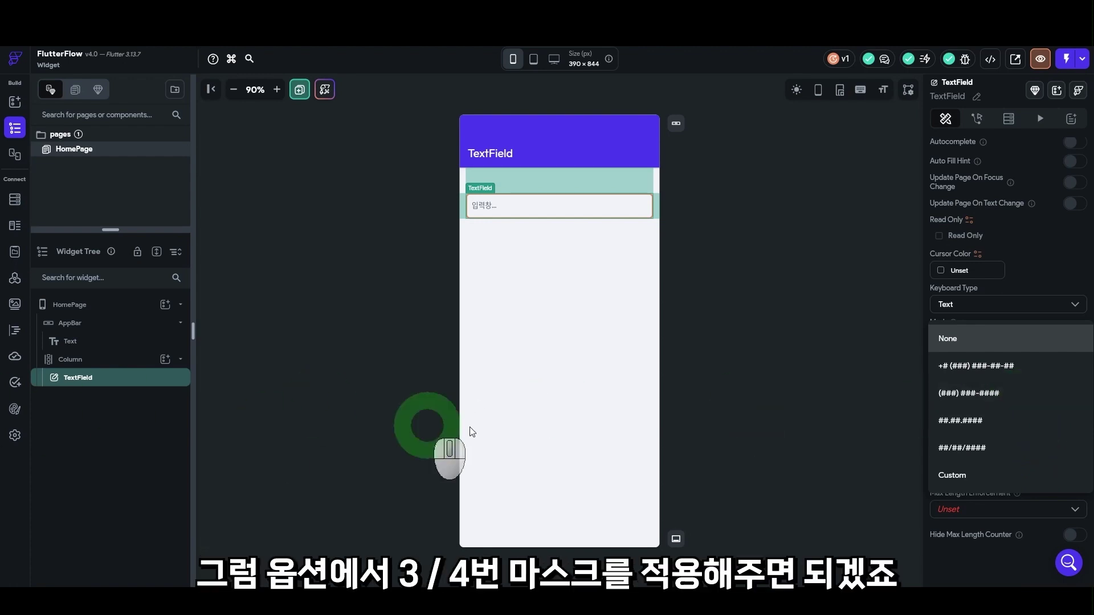
{"action": "left_click", "coordinate": [996, 422]}
Try the date mask in the running test app by entering 12.20.2023 in the text field
{"action": "type", "text": "12"}
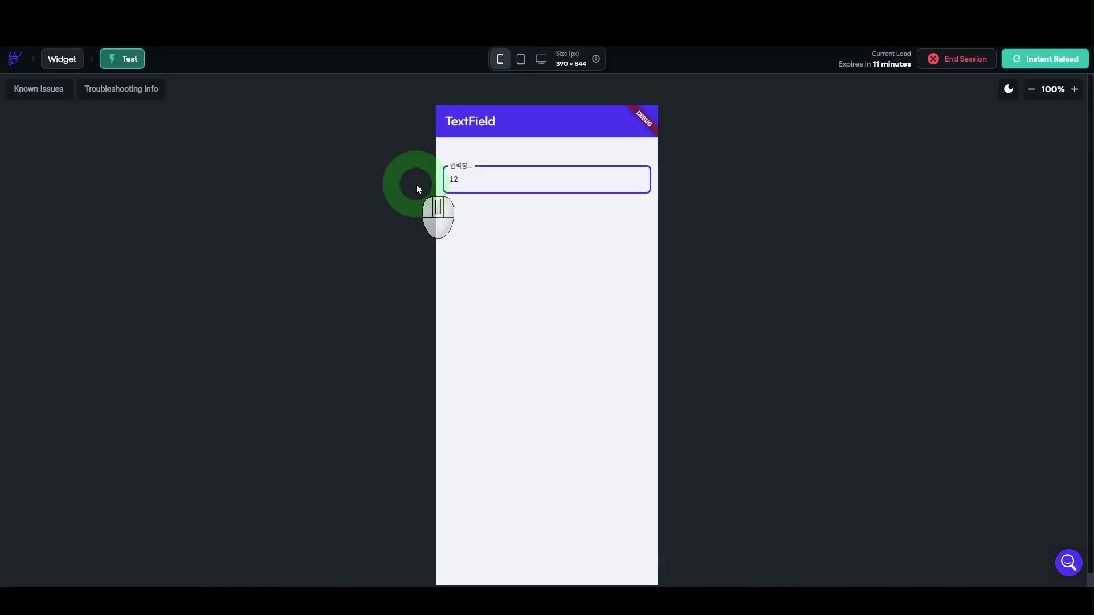
{"action": "type", "text": ".20.20"}
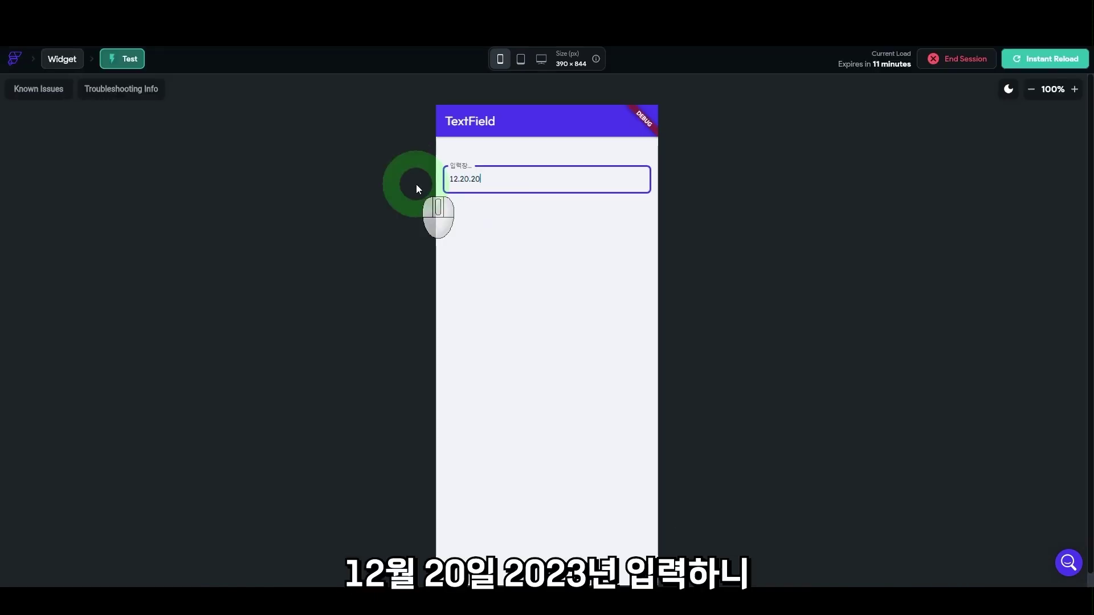
{"action": "type", "text": "23"}
{"action": "left_click_drag", "start_coordinate": [450, 180], "coordinate": [489, 180]}
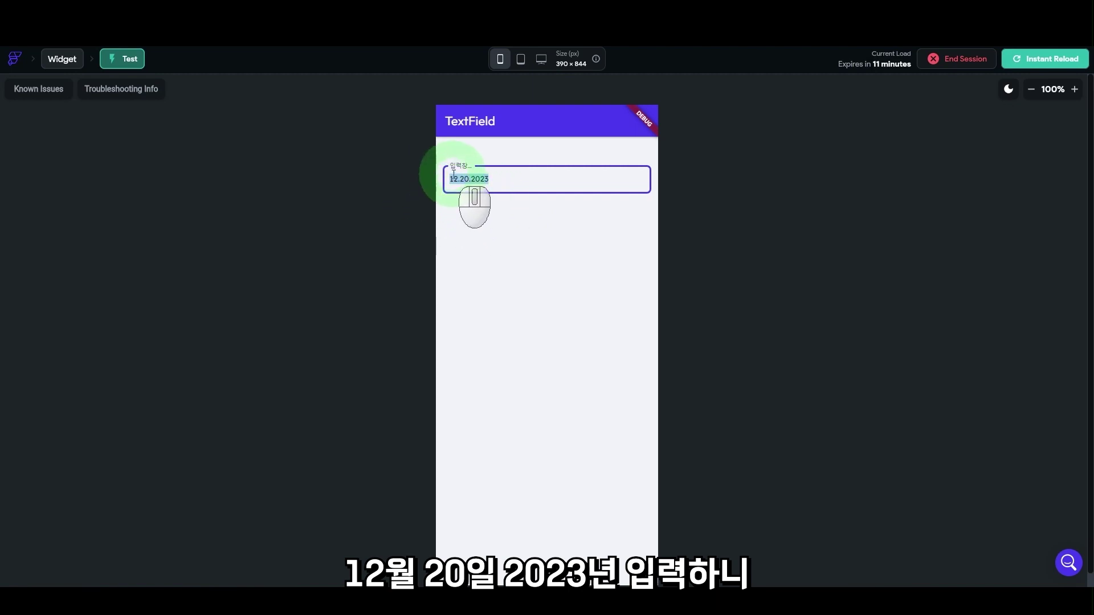
{"action": "left_click", "coordinate": [534, 188]}
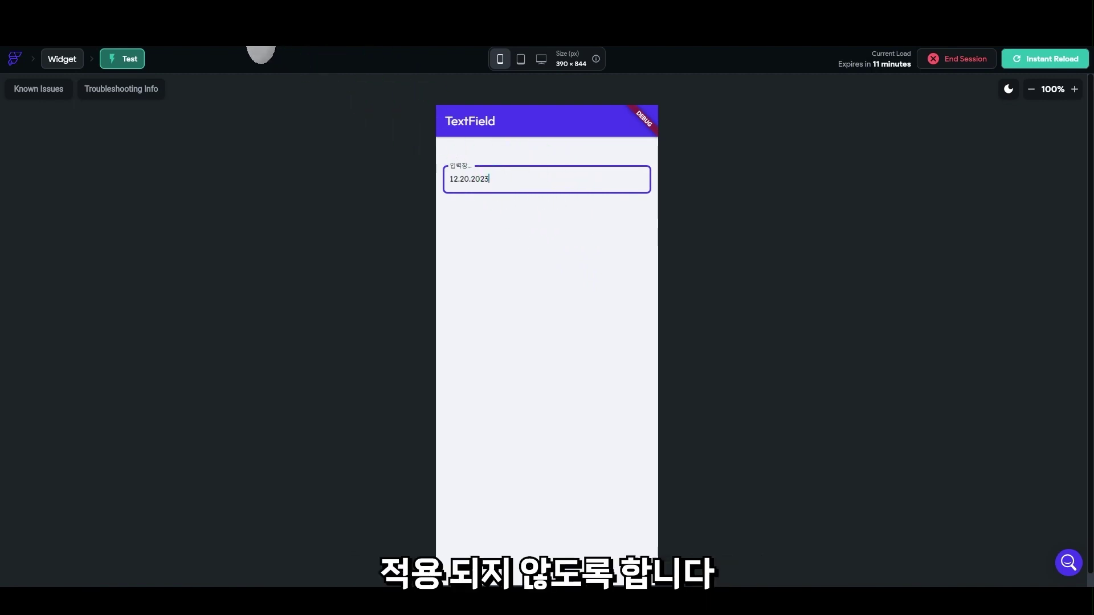
Return to the page editor and change the text field's mask to (###) ###-####
{"action": "left_click", "coordinate": [261, 49]}
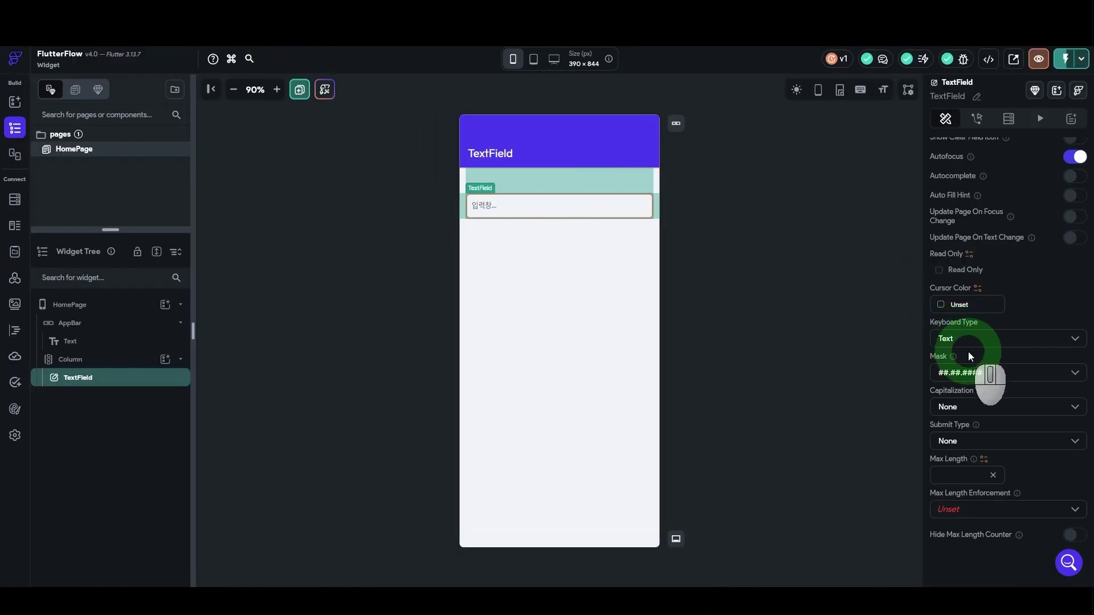
{"action": "left_click", "coordinate": [969, 372]}
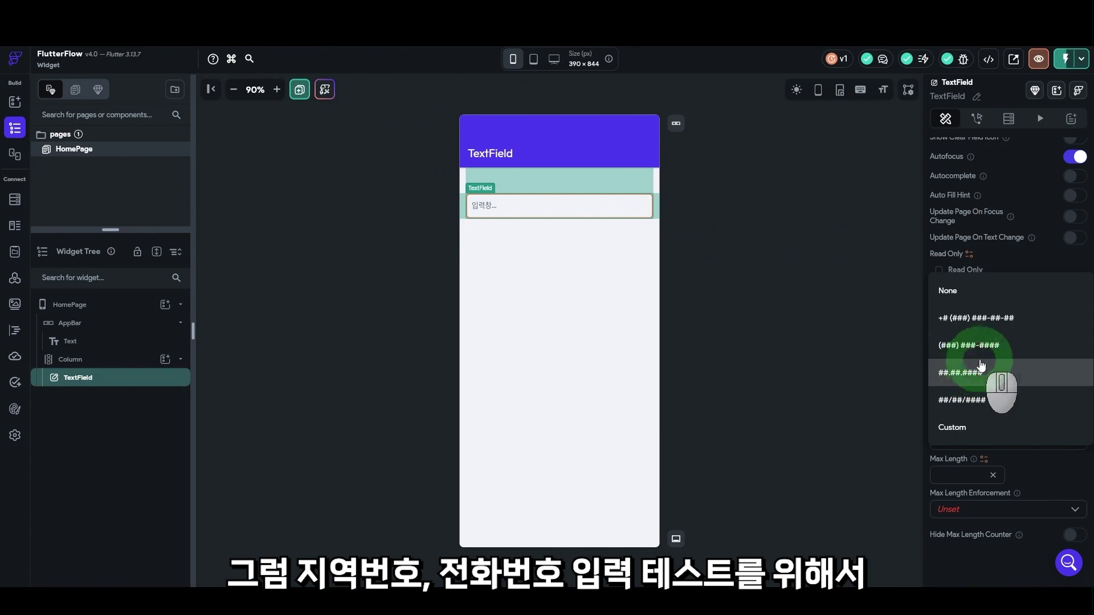
{"action": "left_click", "coordinate": [983, 350]}
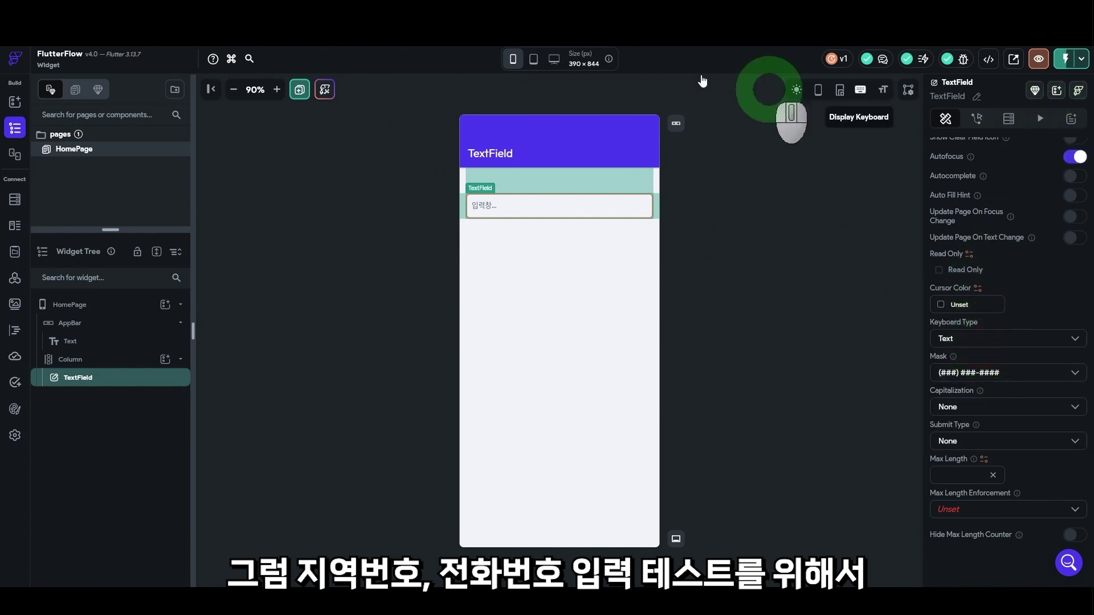
Reload the test session and enter a sample phone number with area code in the text field
{"action": "left_click", "coordinate": [399, 48]}
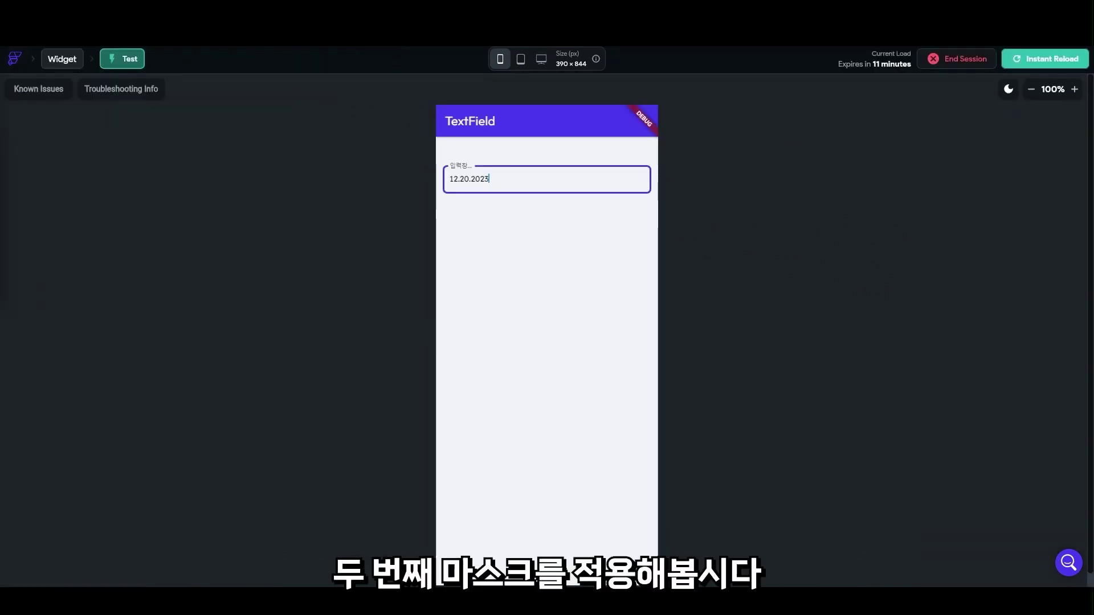
{"action": "left_click", "coordinate": [1046, 60]}
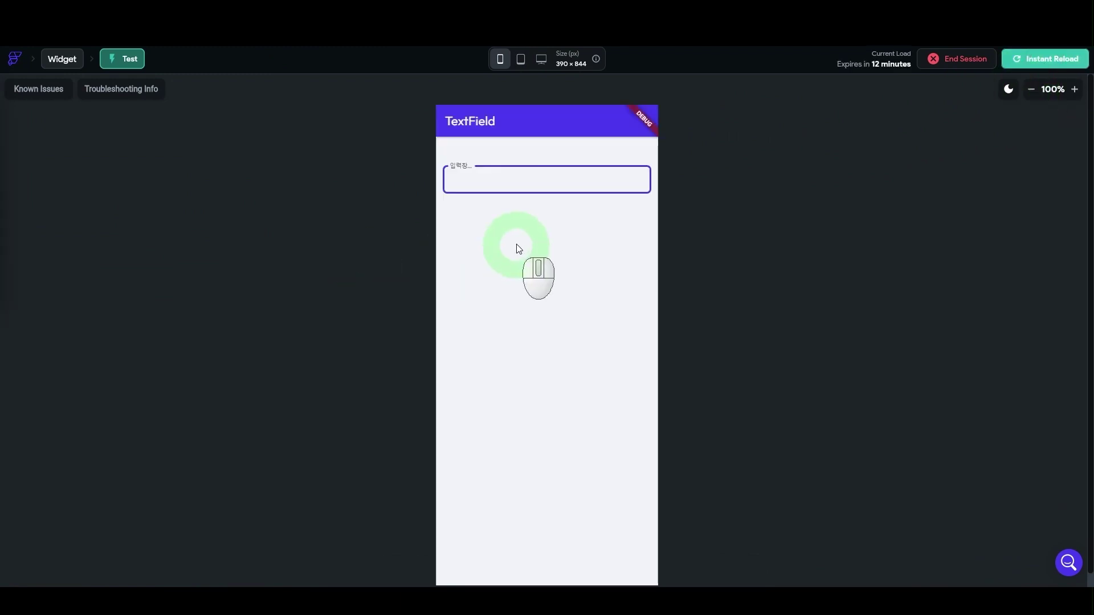
{"action": "left_click", "coordinate": [501, 188]}
{"action": "type", "text": "032) 222-2222"}
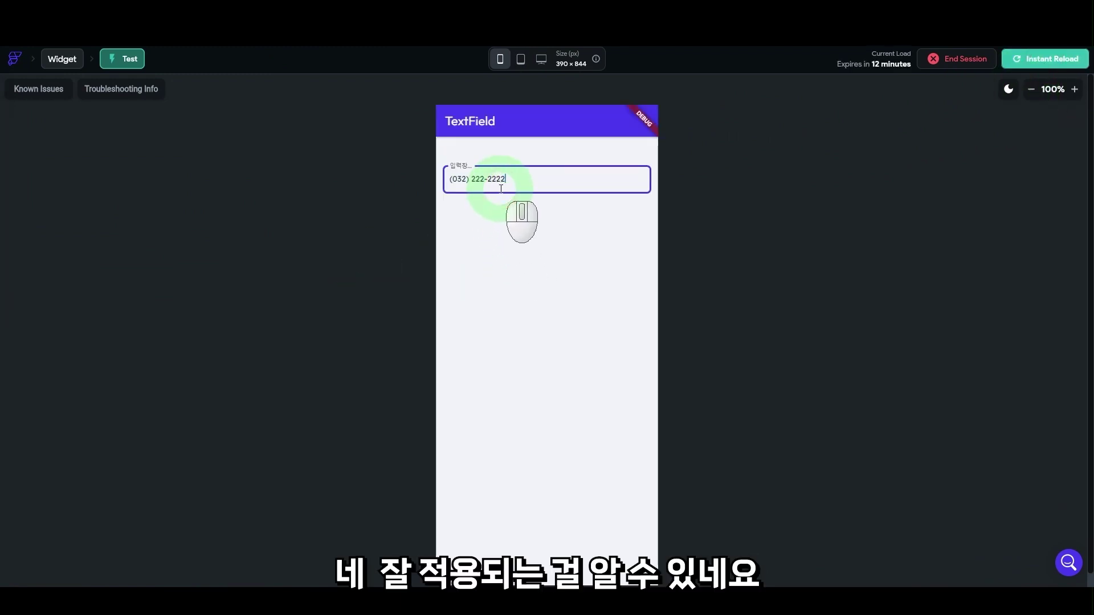
Back in the page editor, switch the text field's mask to Custom with the format ###-####-####
{"action": "left_click", "coordinate": [196, 48]}
{"action": "left_click", "coordinate": [686, 264]}
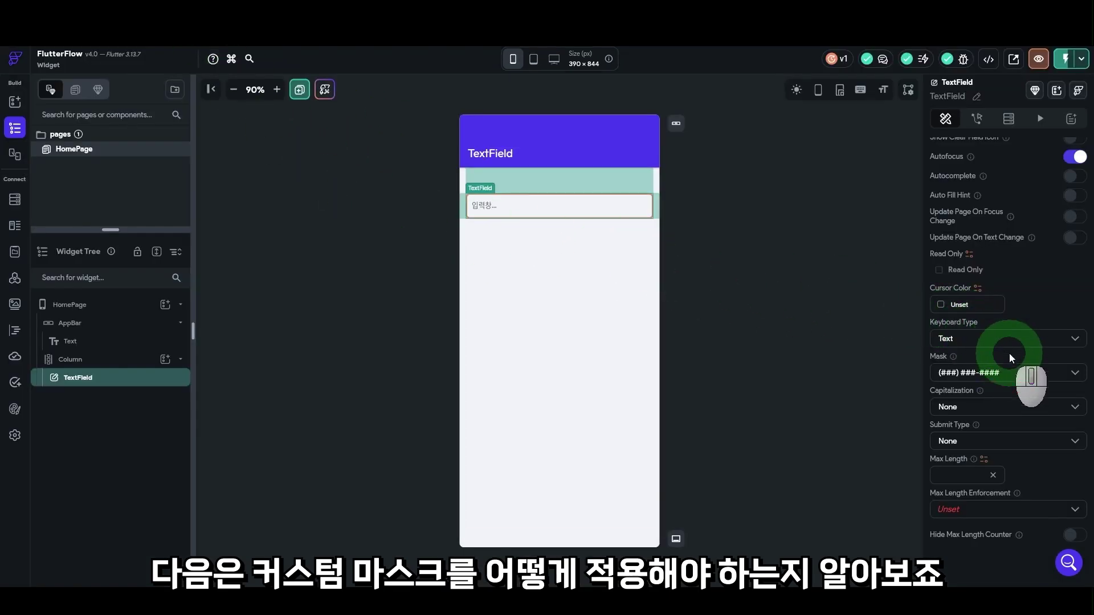
{"action": "left_click", "coordinate": [981, 373]}
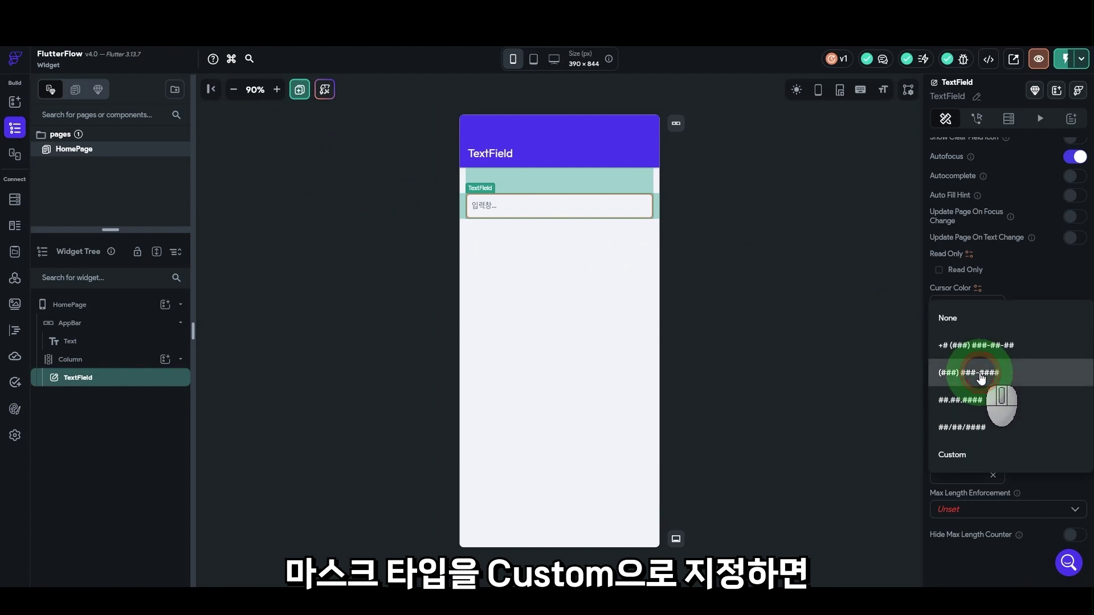
{"action": "left_click", "coordinate": [977, 454]}
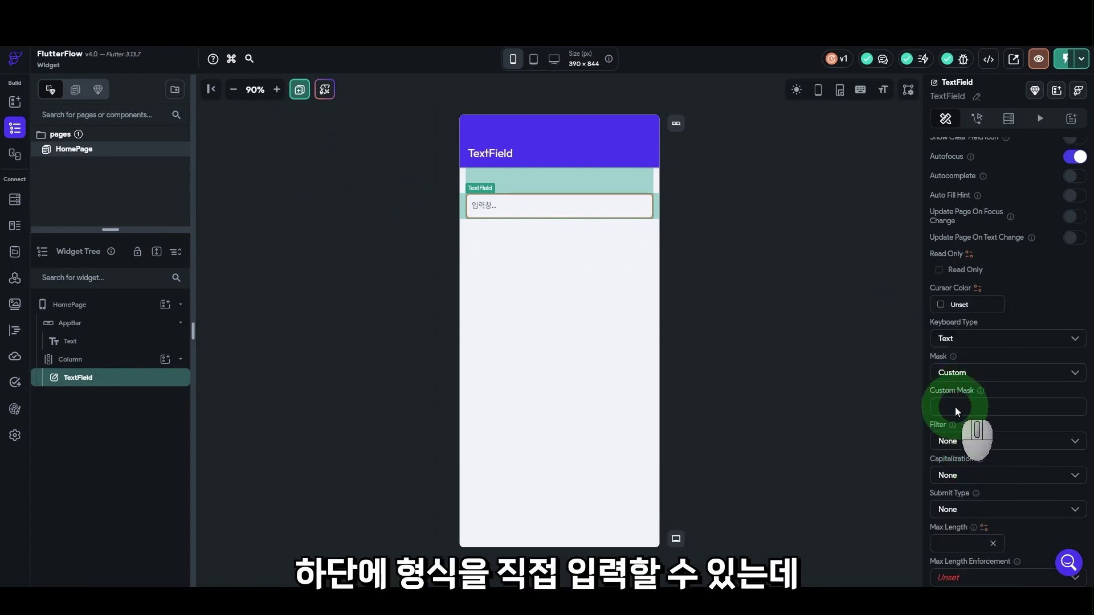
{"action": "left_click", "coordinate": [955, 407]}
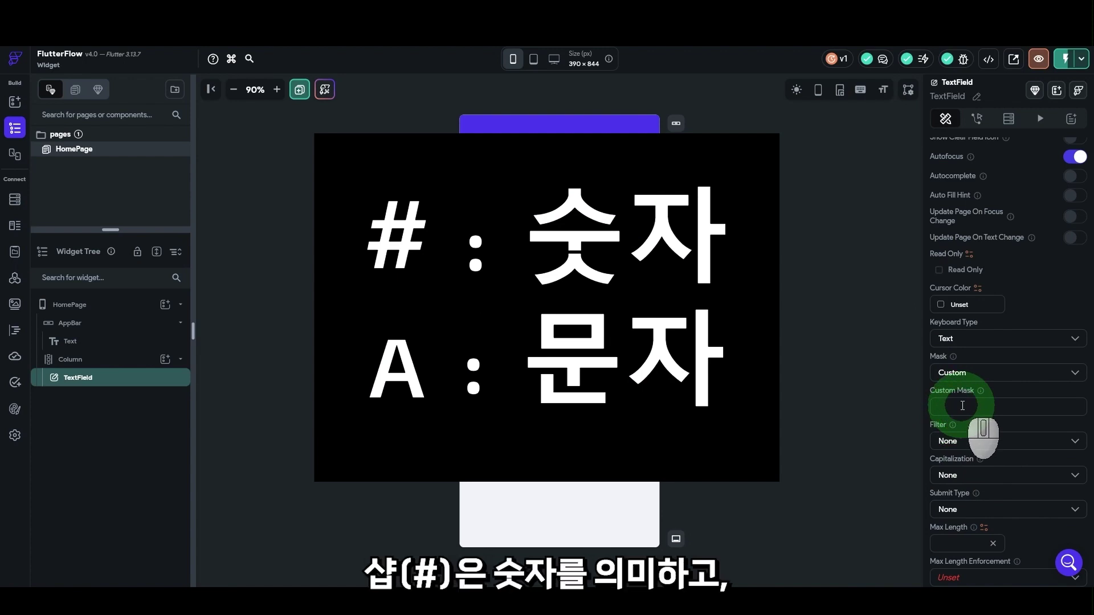
{"action": "left_click", "coordinate": [949, 406]}
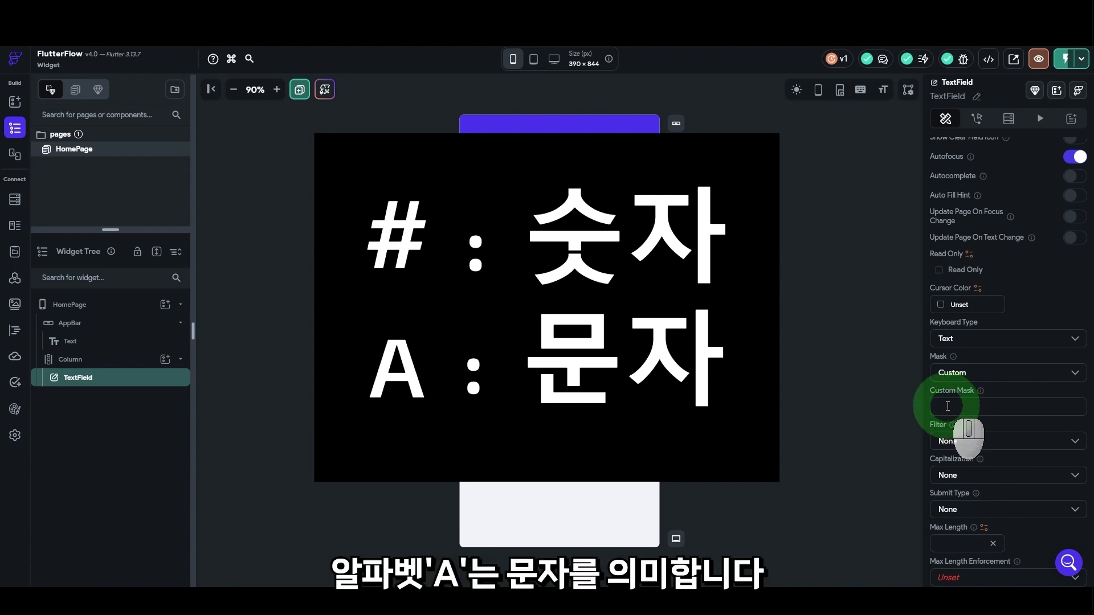
{"action": "type", "text": "###"}
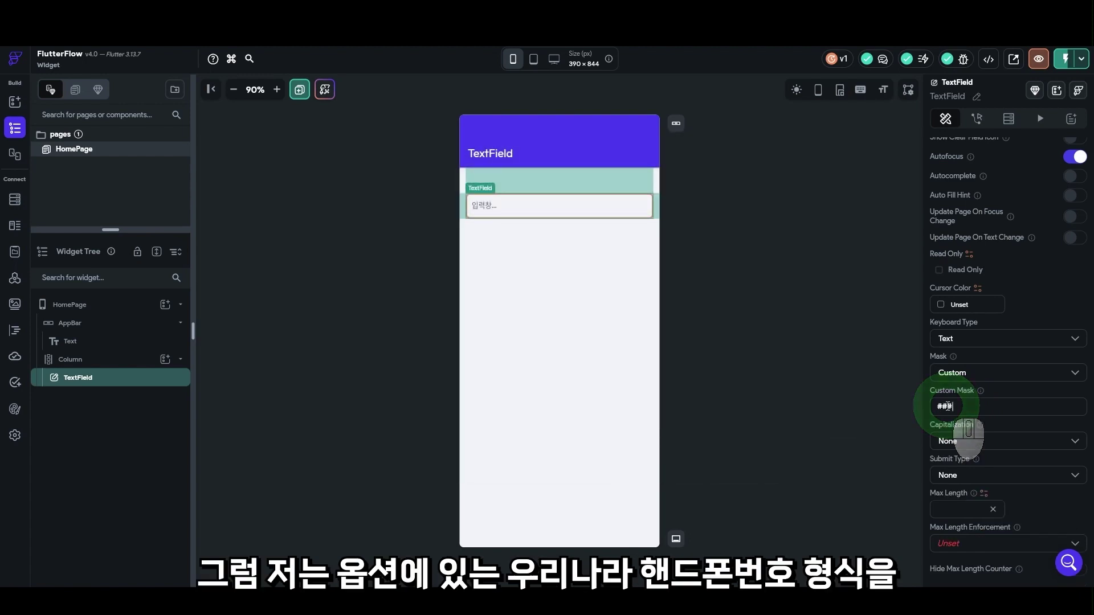
{"action": "type", "text": "-####-####"}
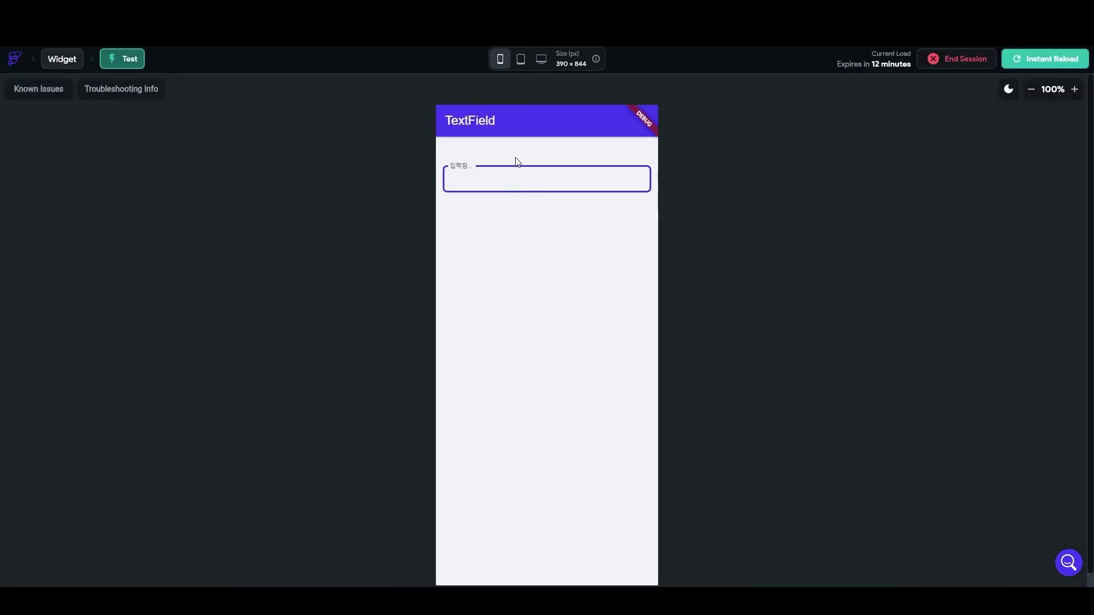
Try the custom mask in the test app by entering an 11-digit sample mobile number, clearing it and entering it again
{"action": "left_click", "coordinate": [510, 180]}
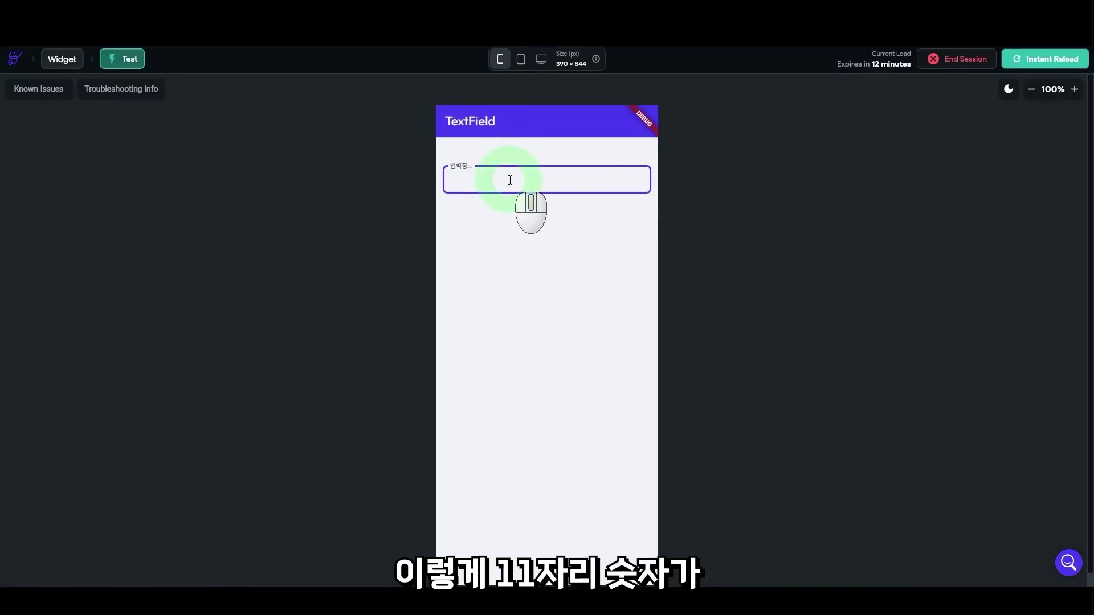
{"action": "type", "text": "010-1111-1111"}
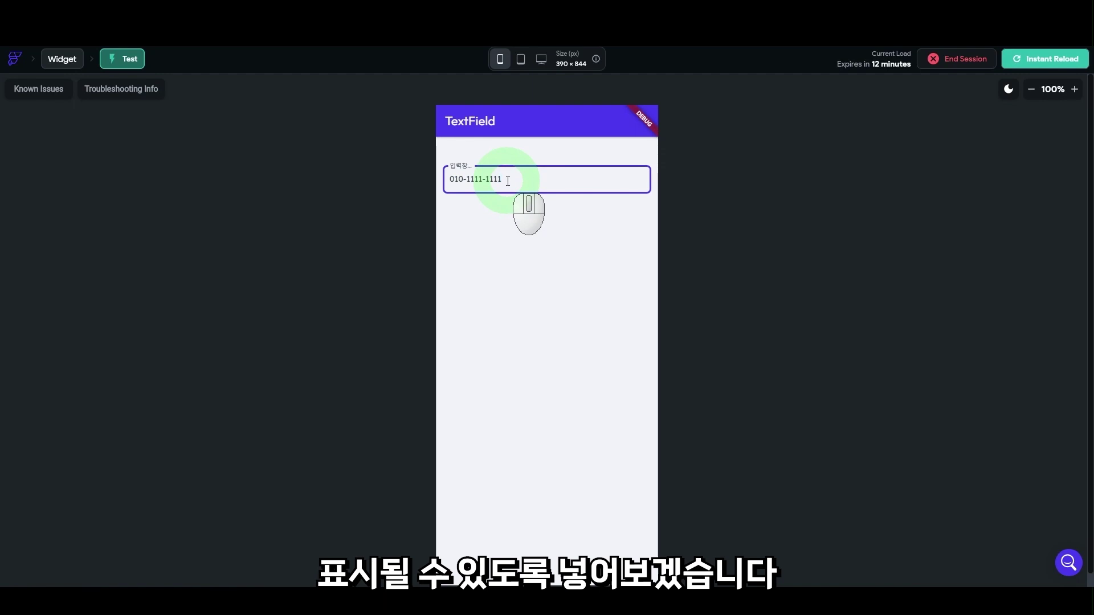
{"action": "key", "text": "ctrl+a"}
{"action": "key", "text": "BackSpace"}
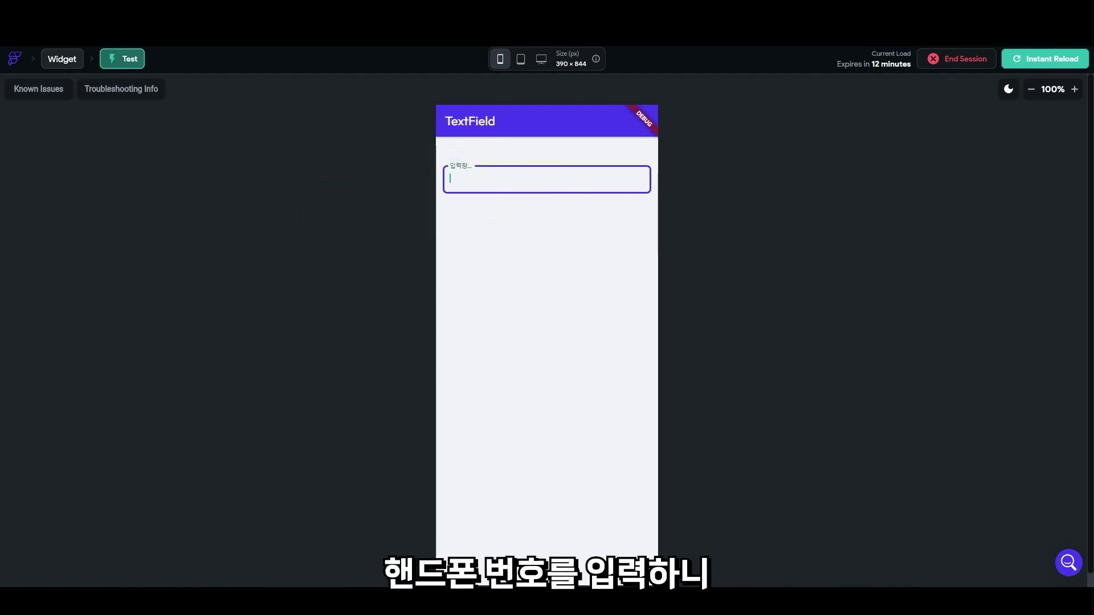
{"action": "left_click", "coordinate": [571, 175]}
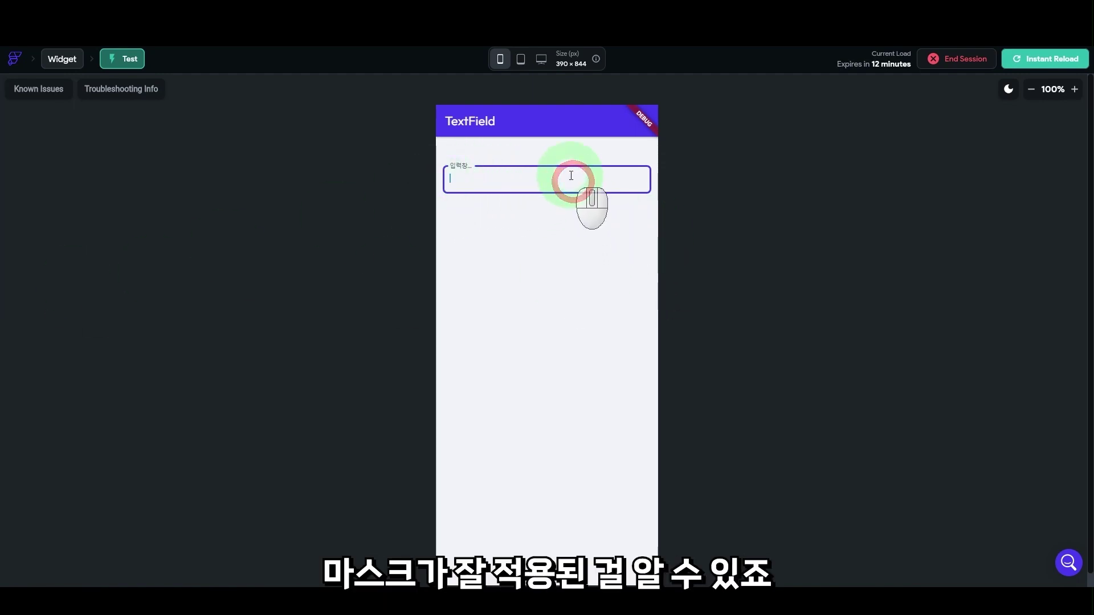
{"action": "type", "text": "0101"}
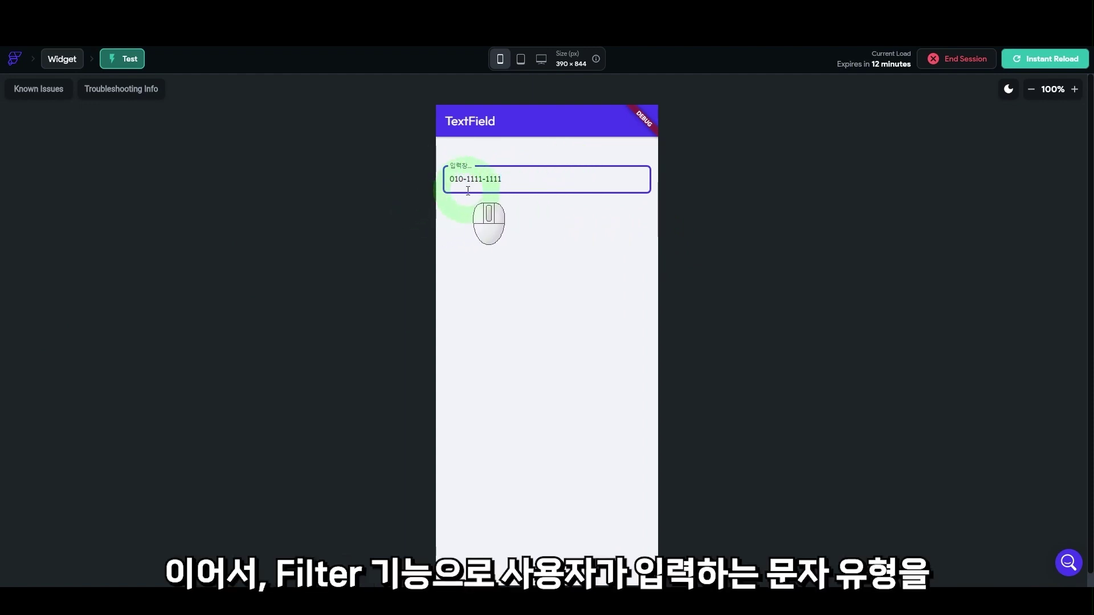
Back in the page editor, clear the text field's custom mask and set its filter to Digits
{"action": "left_click", "coordinate": [232, 50]}
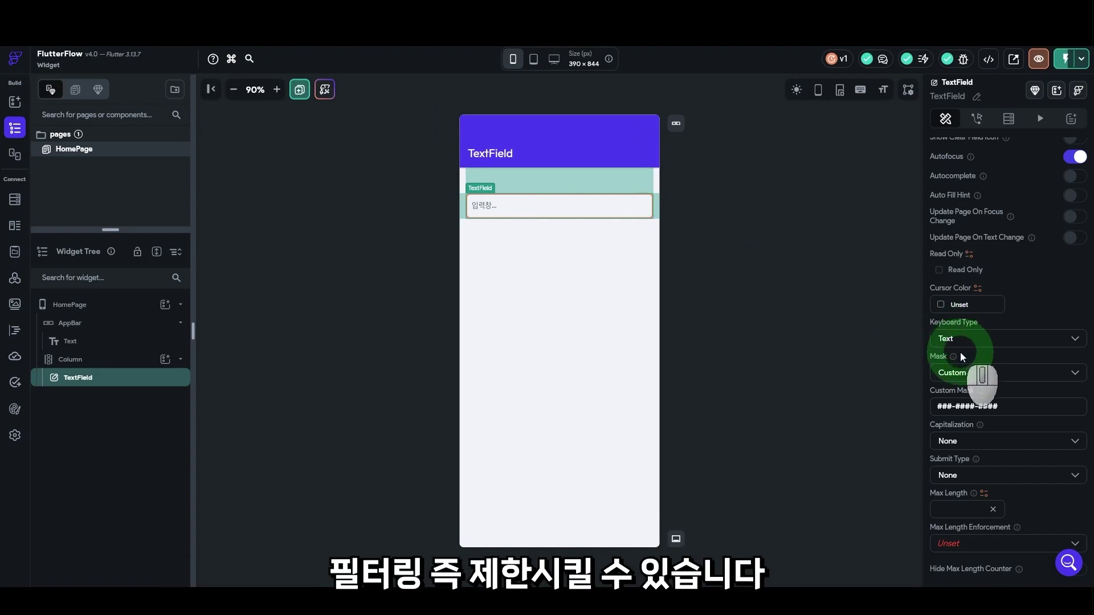
{"action": "scroll", "coordinate": [1015, 408], "scroll_direction": "down", "scroll_amount": 1}
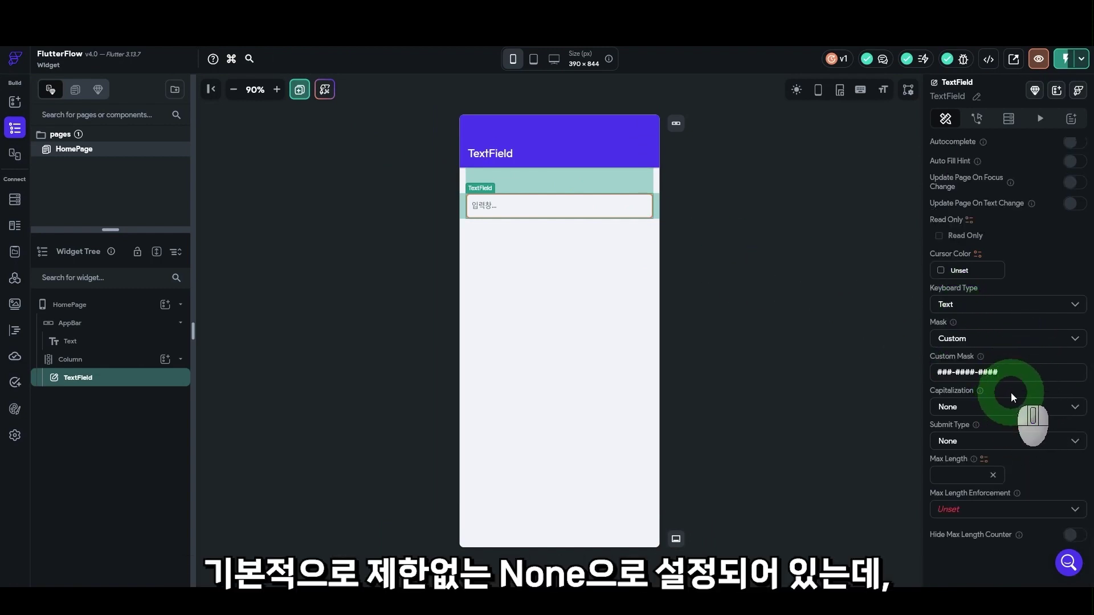
{"action": "left_click", "coordinate": [983, 375]}
{"action": "left_click_drag", "start_coordinate": [934, 372], "coordinate": [1043, 366]}
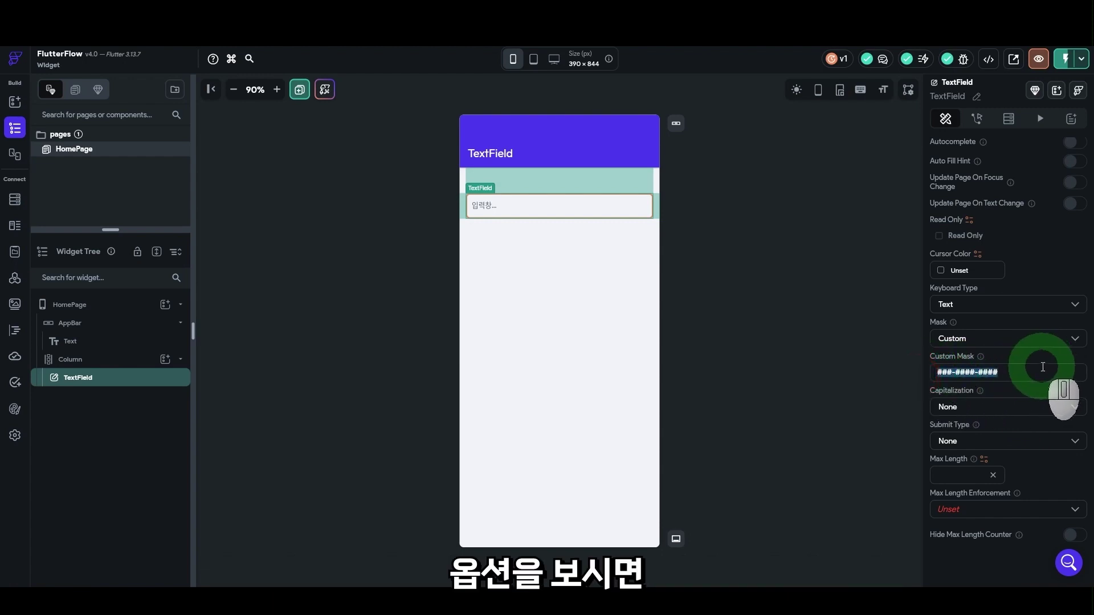
{"action": "key", "text": "BackSpace"}
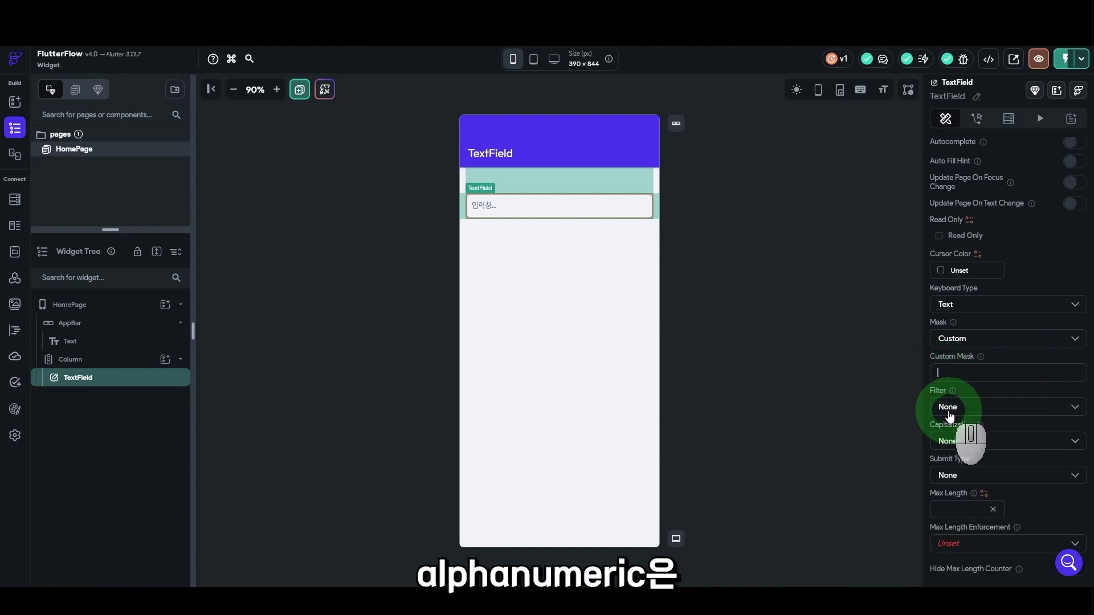
{"action": "left_click", "coordinate": [967, 414]}
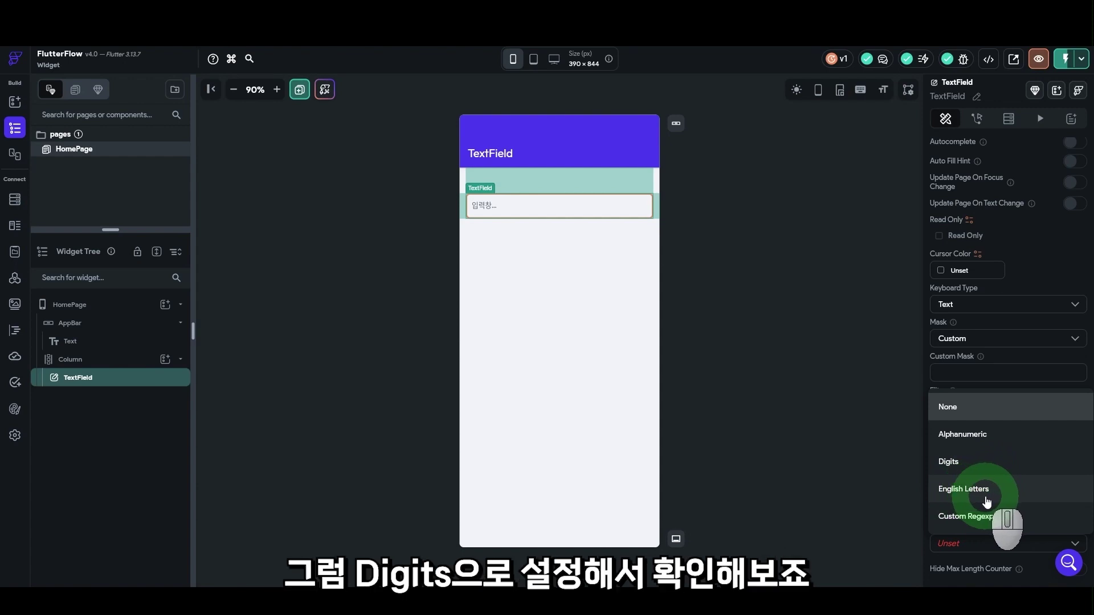
{"action": "left_click", "coordinate": [979, 462]}
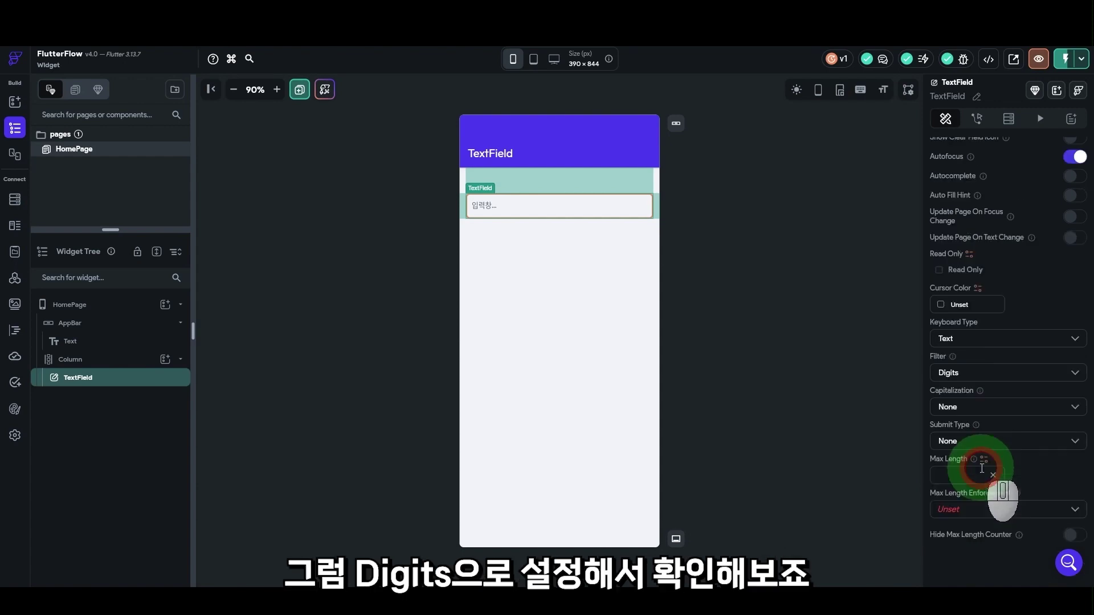
Try the Digits filter in the running test app by entering 4354345 in the text field
{"action": "left_click", "coordinate": [504, 189]}
{"action": "type", "text": "43"}
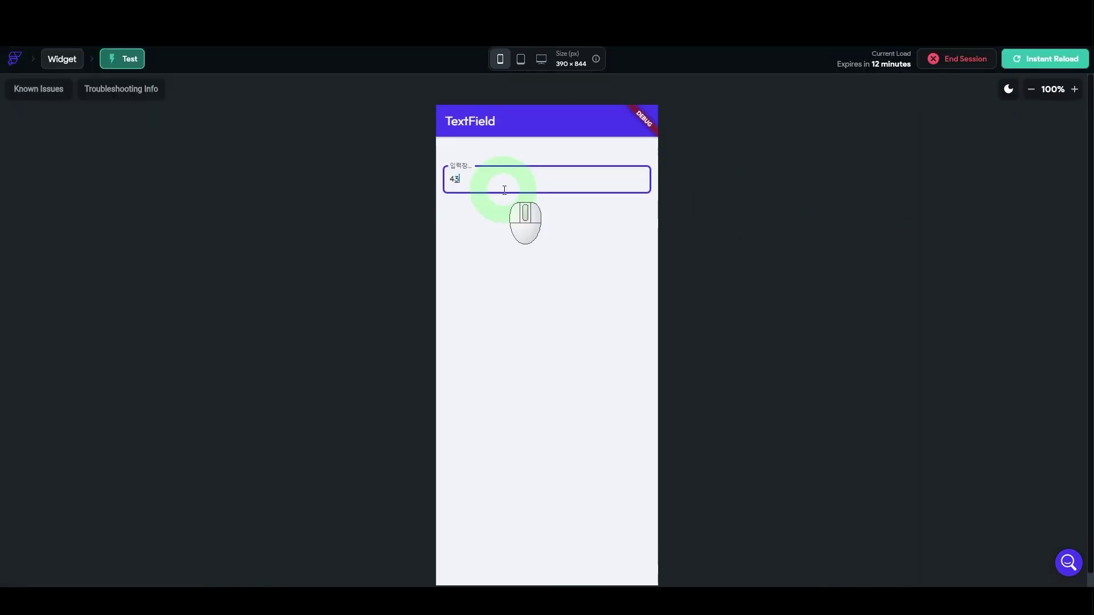
{"action": "type", "text": "54"}
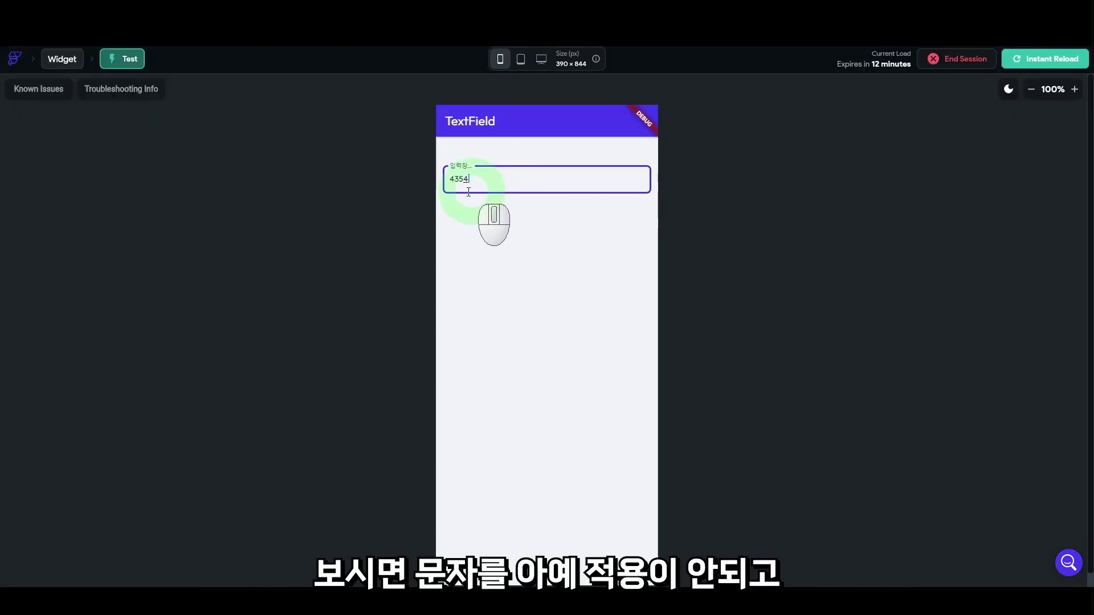
{"action": "left_click", "coordinate": [512, 187]}
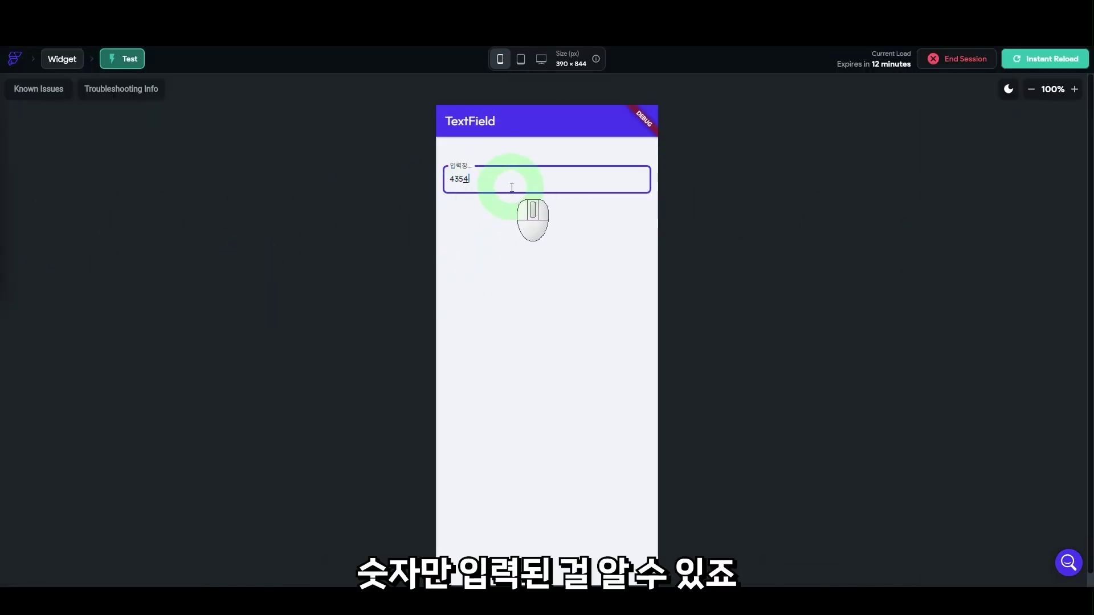
{"action": "type", "text": "345"}
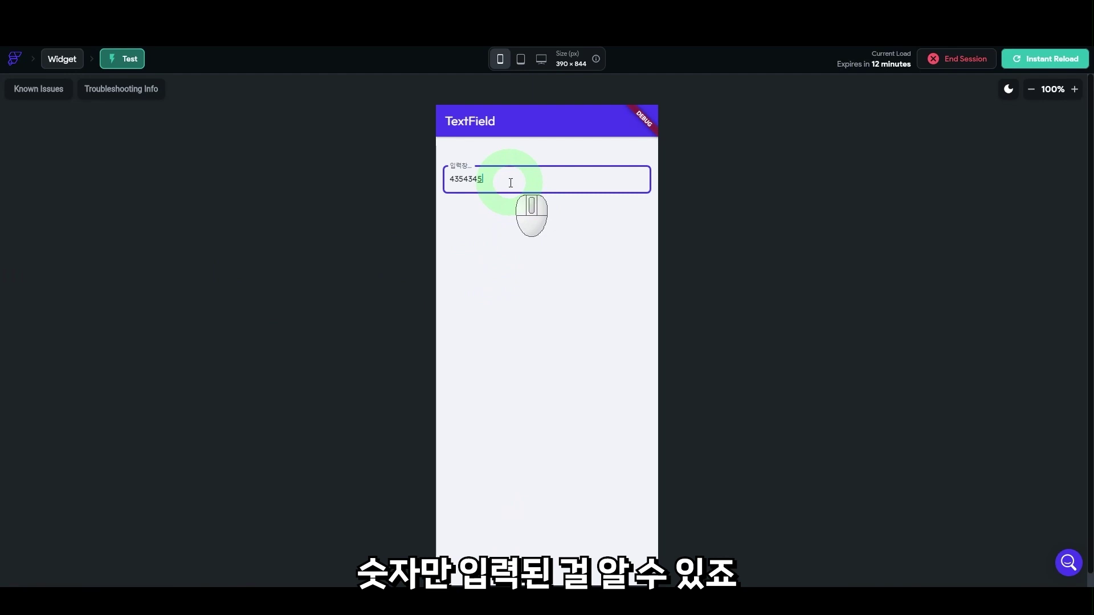
{"action": "type", "text": "2434545744"}
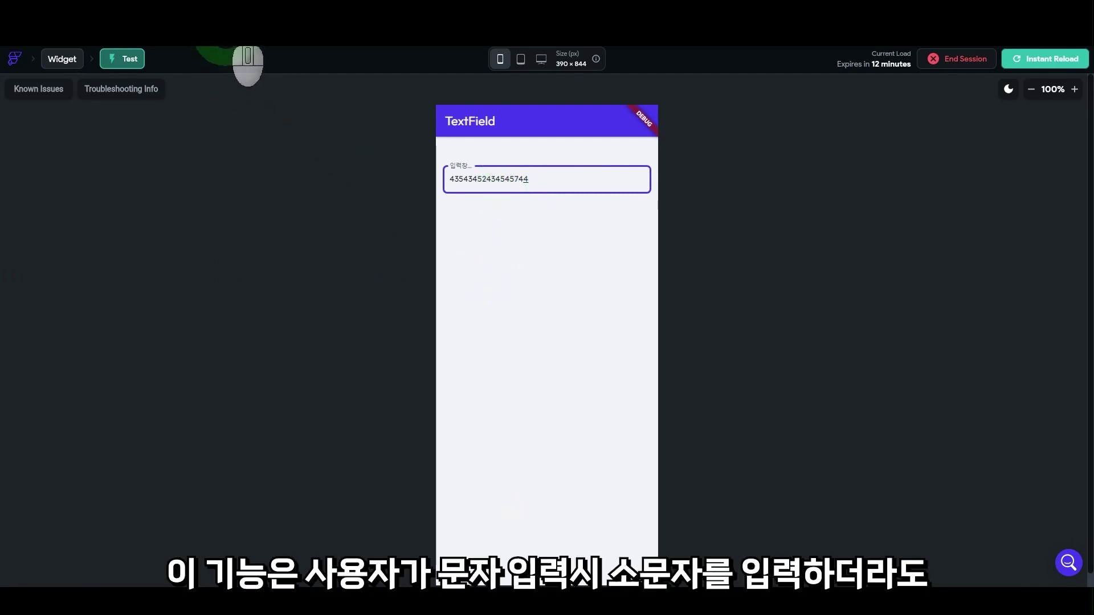
{"action": "left_click", "coordinate": [234, 40]}
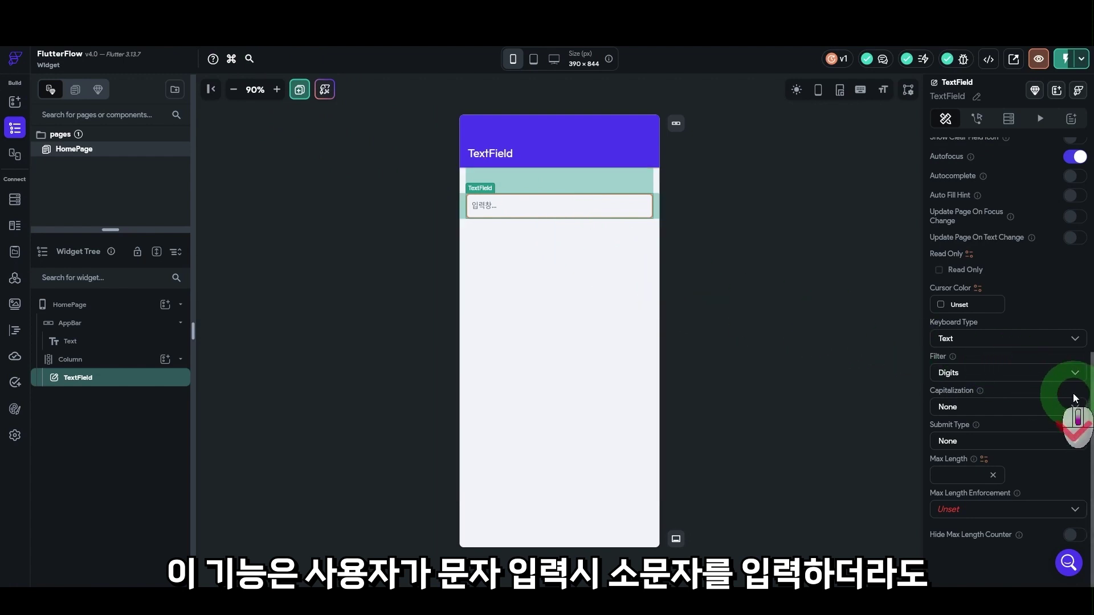
{"action": "left_click", "coordinate": [953, 372]}
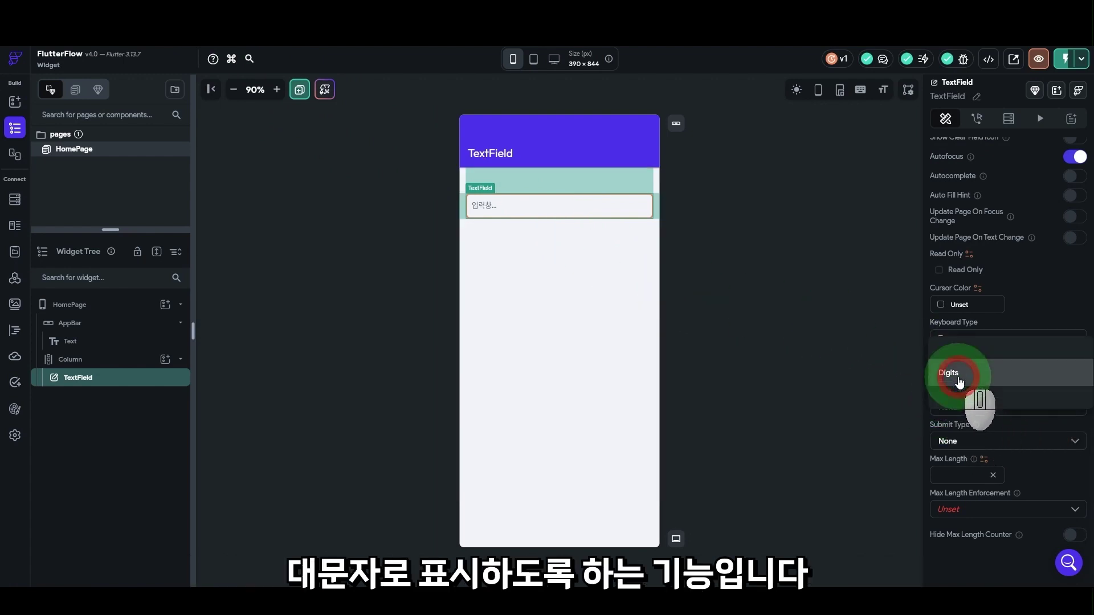
{"action": "left_click", "coordinate": [959, 314]}
{"action": "scroll", "coordinate": [1020, 429], "scroll_direction": "down", "scroll_amount": 1}
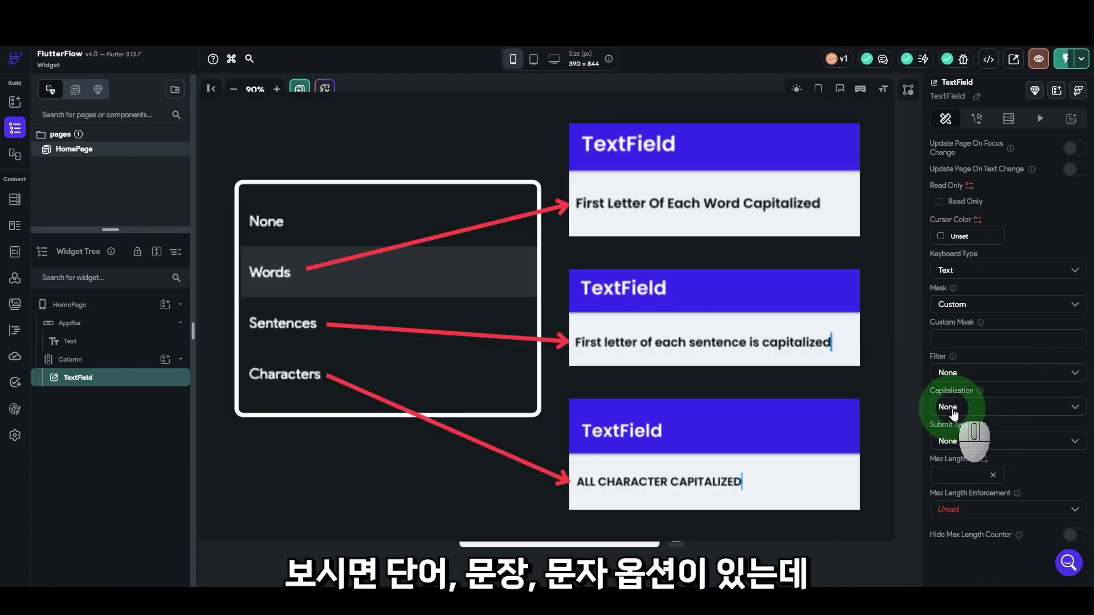
Review the text field's Capitalization and Submit Type options, keeping both on None
{"action": "left_click", "coordinate": [951, 408]}
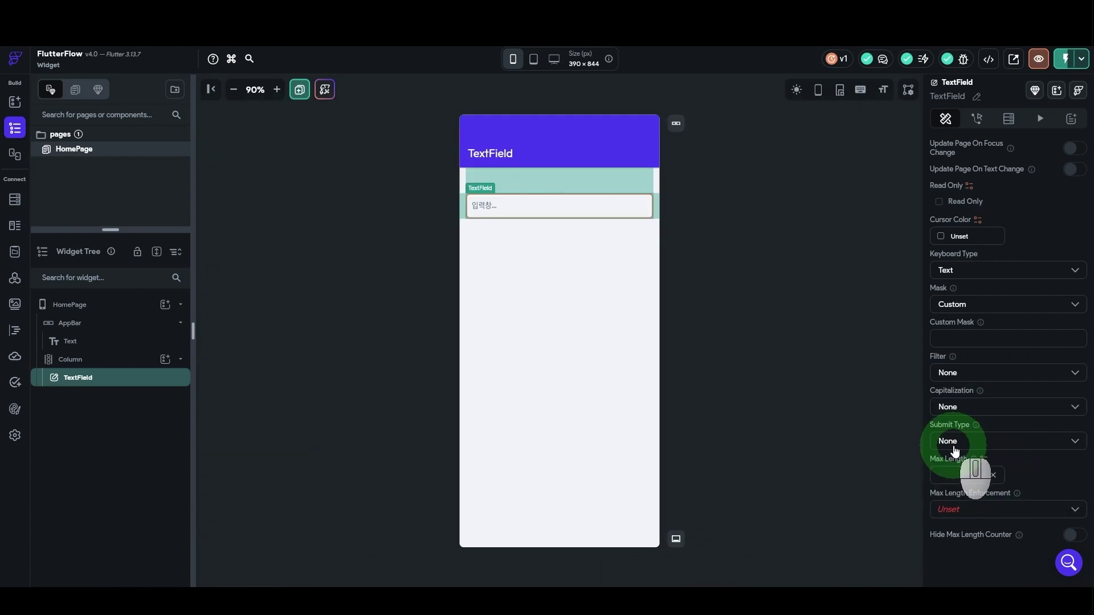
{"action": "left_click", "coordinate": [955, 442]}
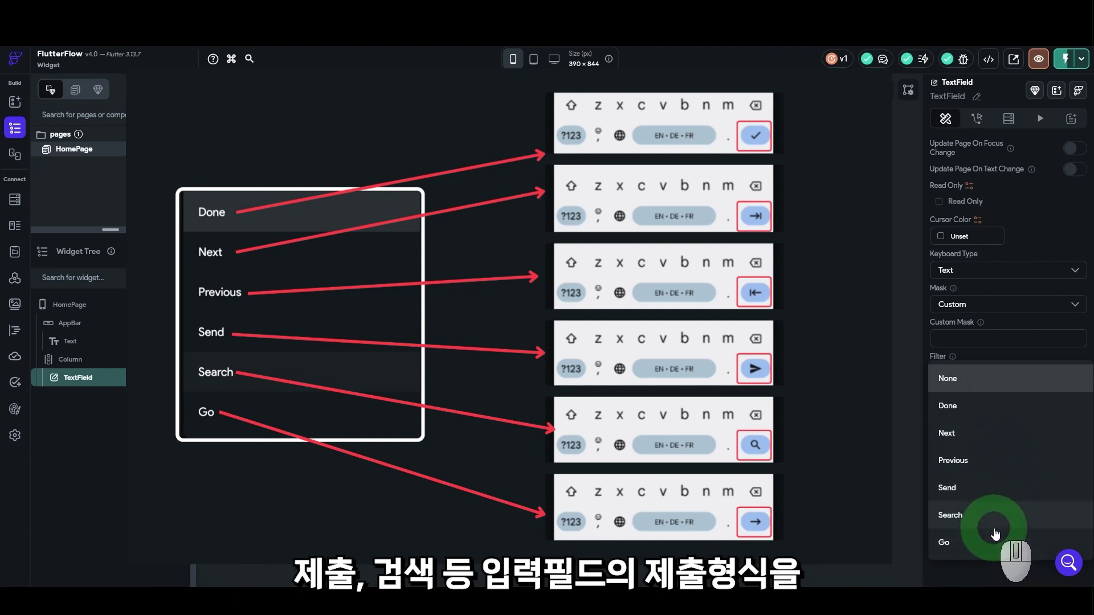
{"action": "left_click", "coordinate": [972, 383]}
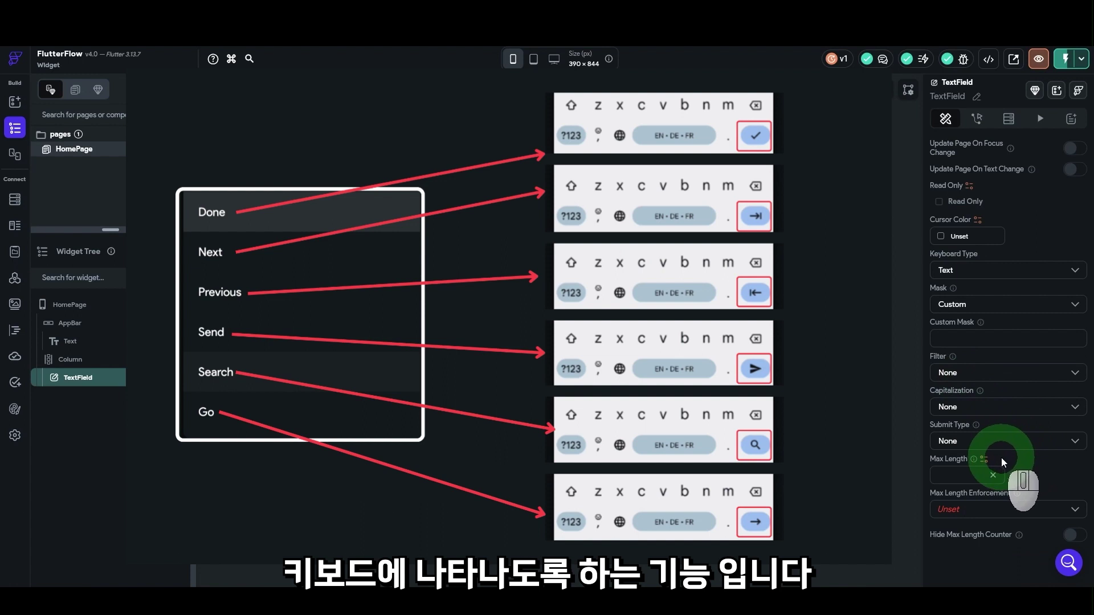
{"action": "left_click", "coordinate": [950, 472]}
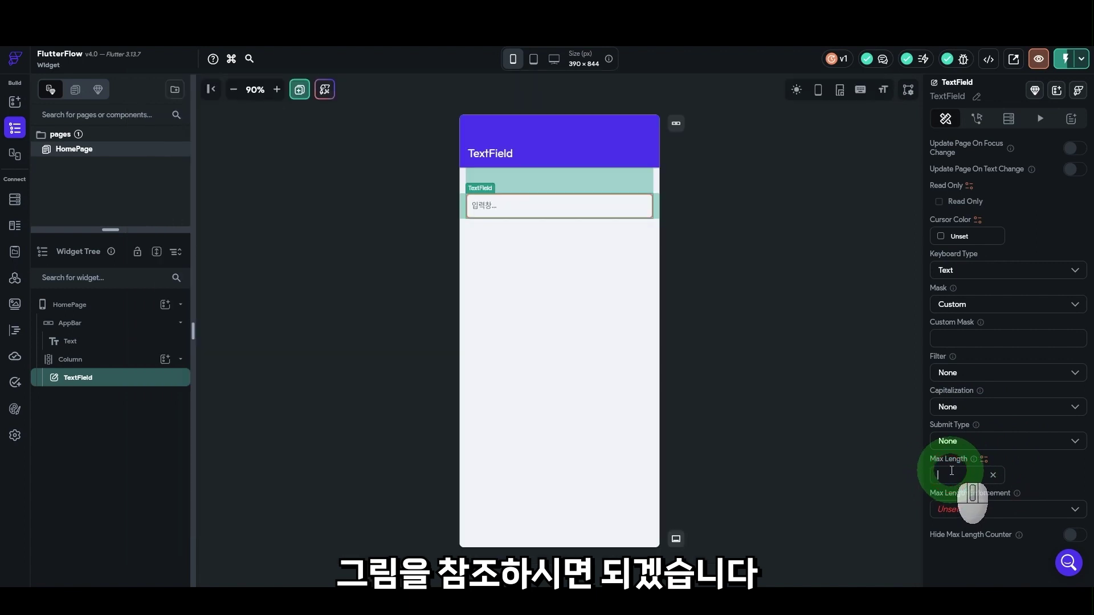
{"action": "type", "text": "10"}
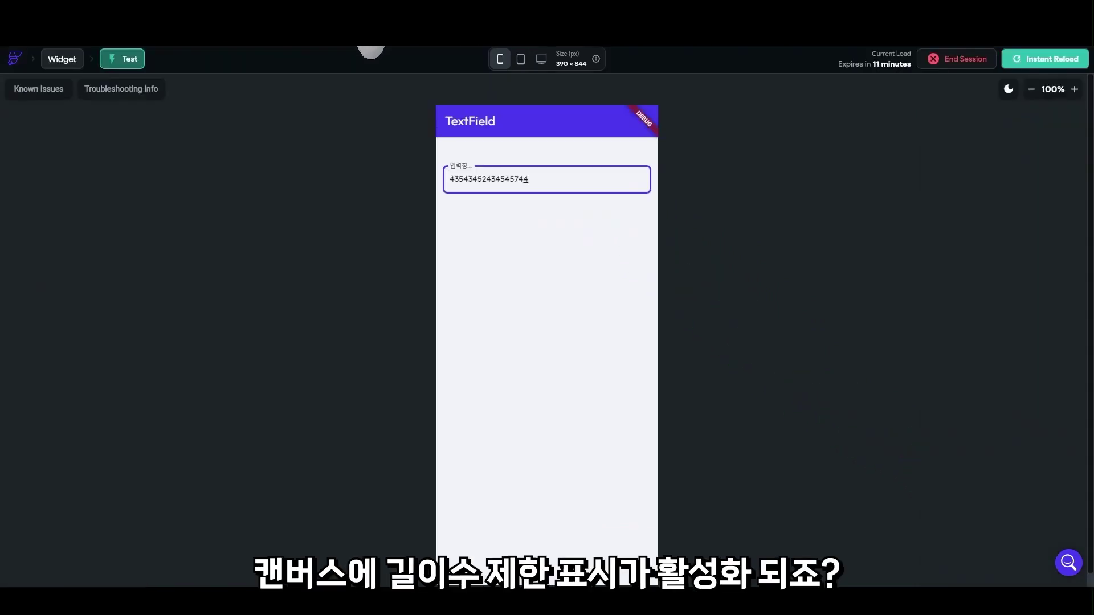
{"action": "left_click", "coordinate": [1025, 58]}
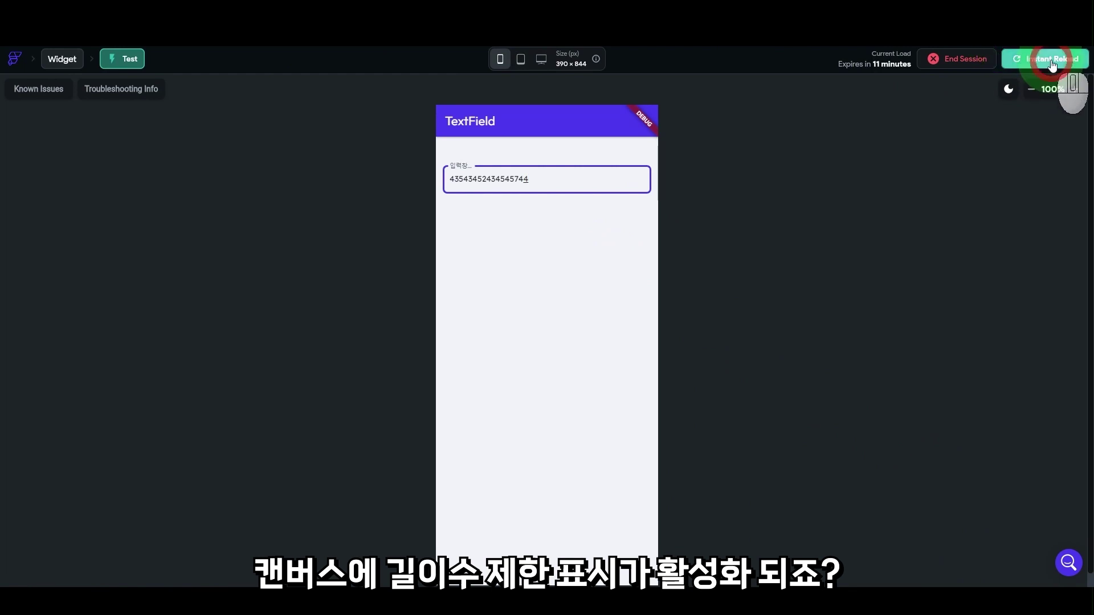
{"action": "left_click", "coordinate": [554, 186]}
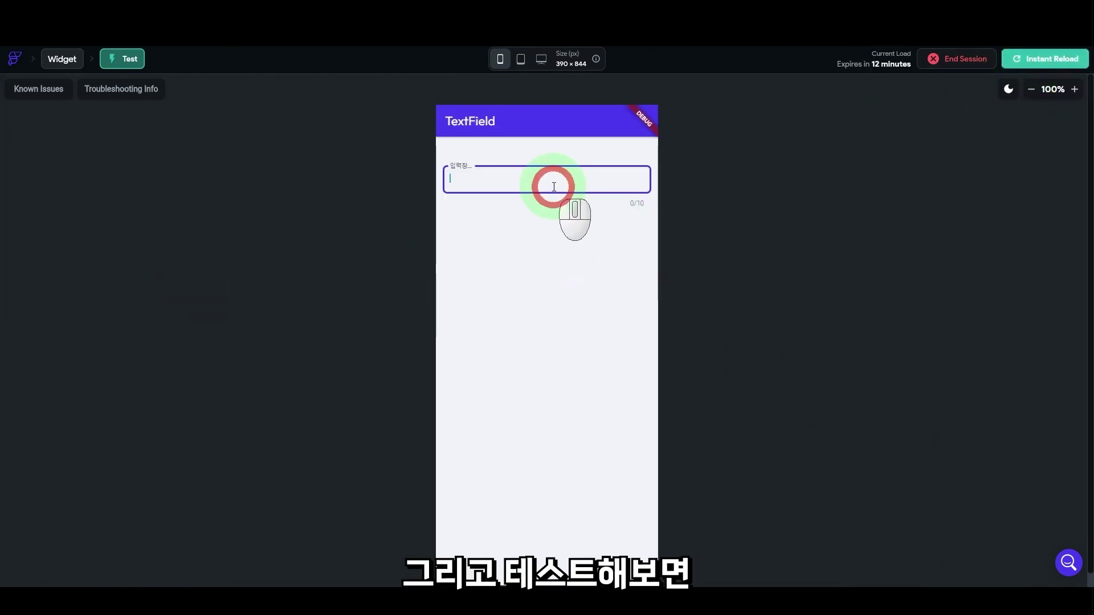
{"action": "type", "text": "3342343423"}
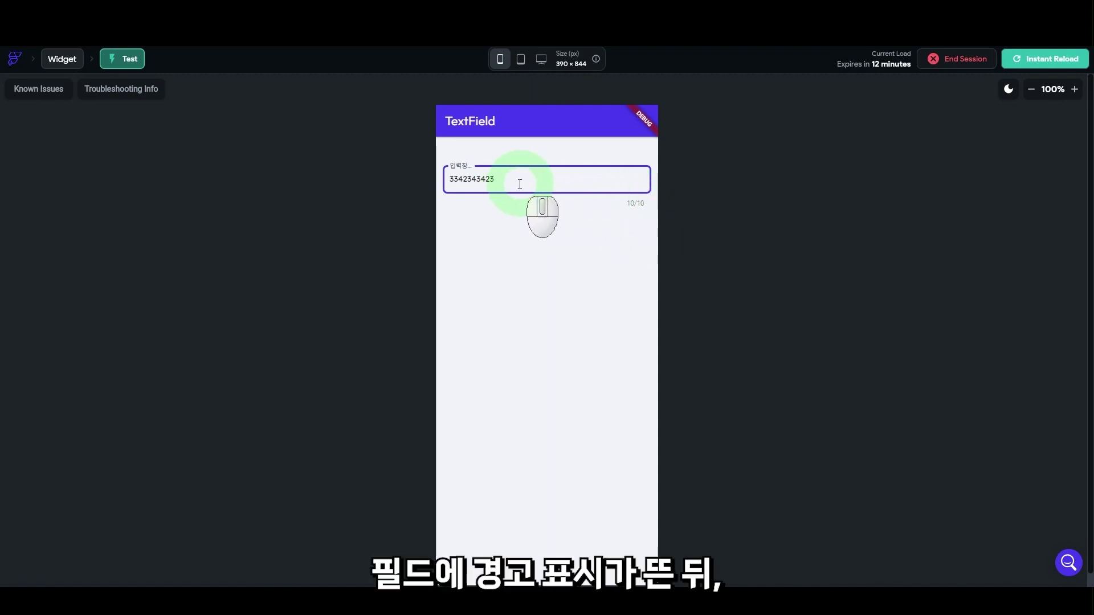
{"action": "left_click_drag", "start_coordinate": [502, 180], "coordinate": [441, 191]}
{"action": "type", "text": "2334"}
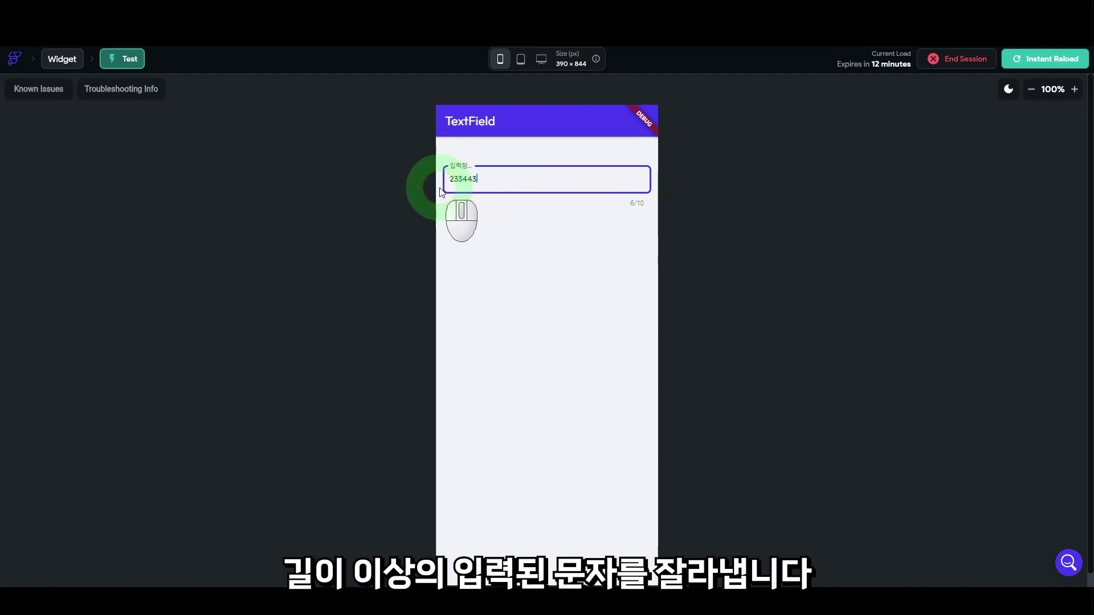
{"action": "type", "text": "432222"}
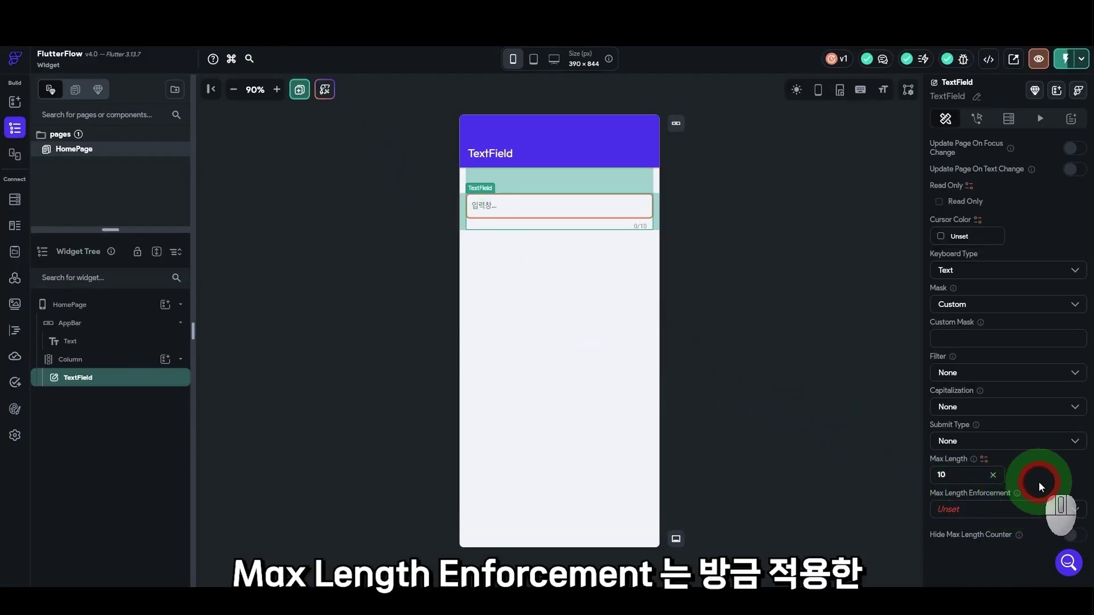
Set Max Length Enforcement to Not Enforced and try it in the test app with a string of 33 ones
{"action": "left_click", "coordinate": [987, 519]}
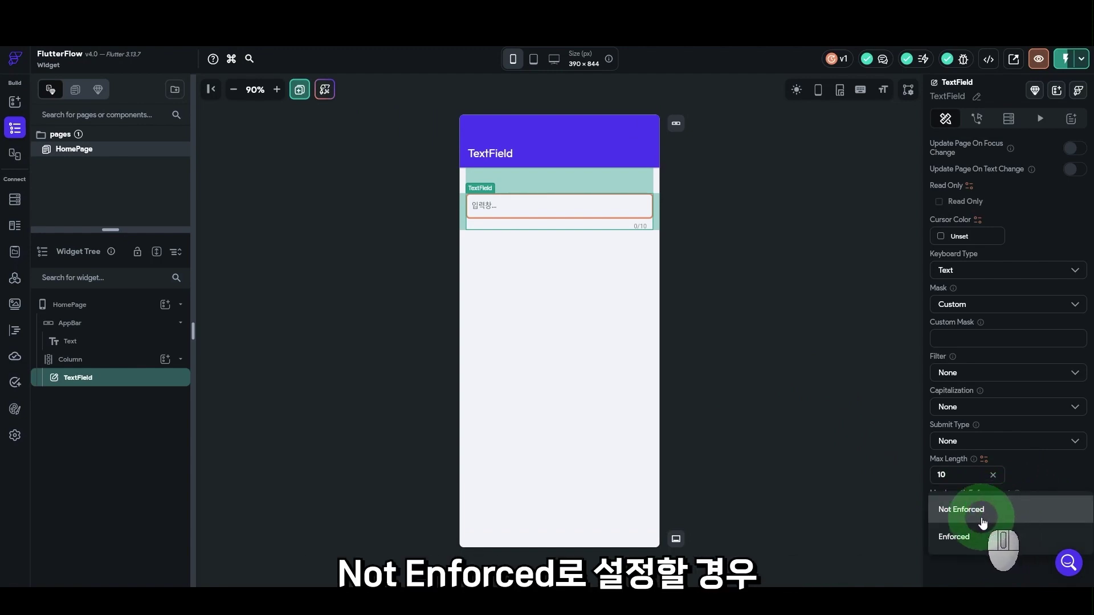
{"action": "left_click", "coordinate": [983, 521]}
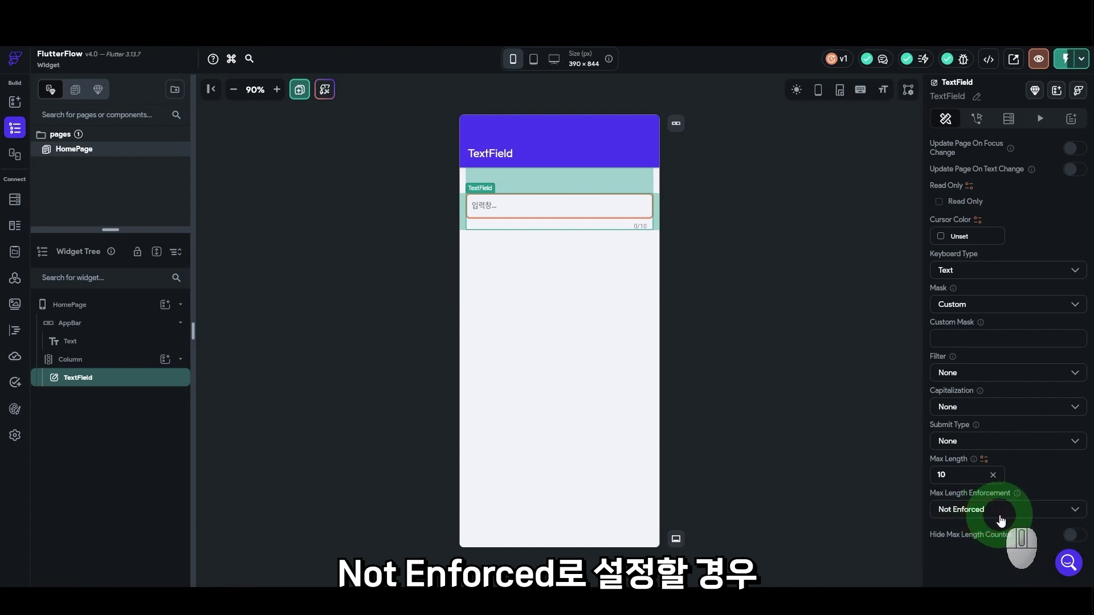
{"action": "left_click", "coordinate": [564, 191]}
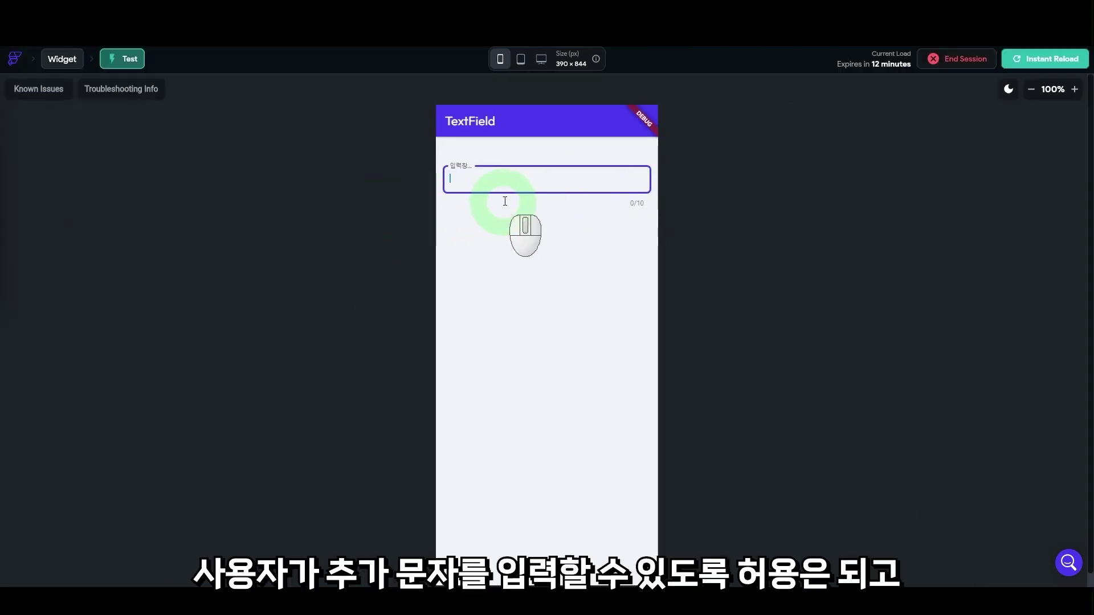
{"action": "left_click", "coordinate": [508, 184]}
{"action": "type", "text": "11"}
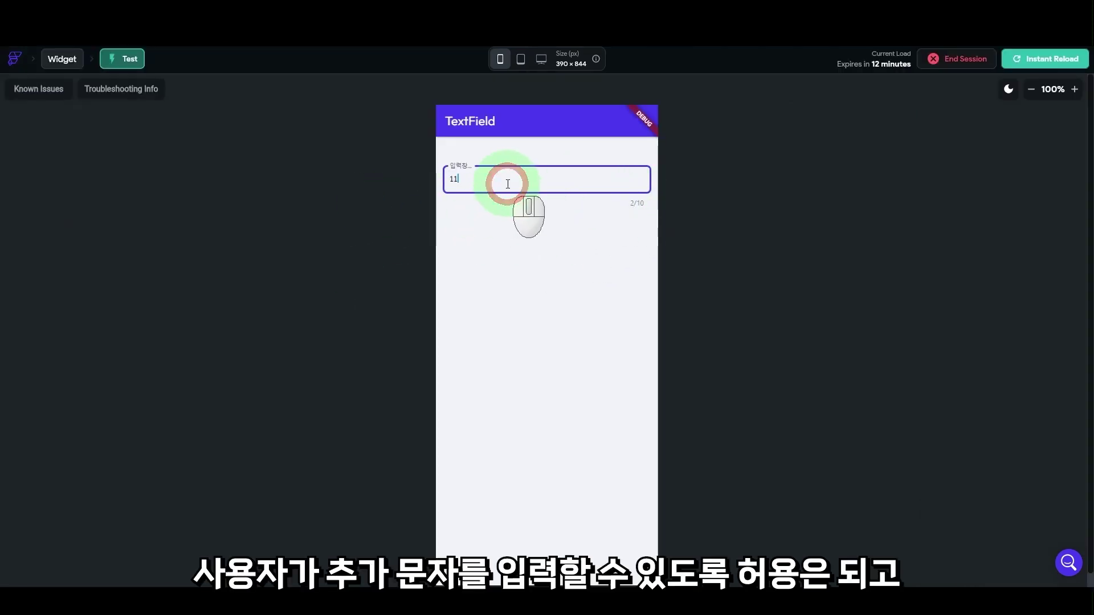
{"action": "type", "text": "1111111111111111111111111111111"}
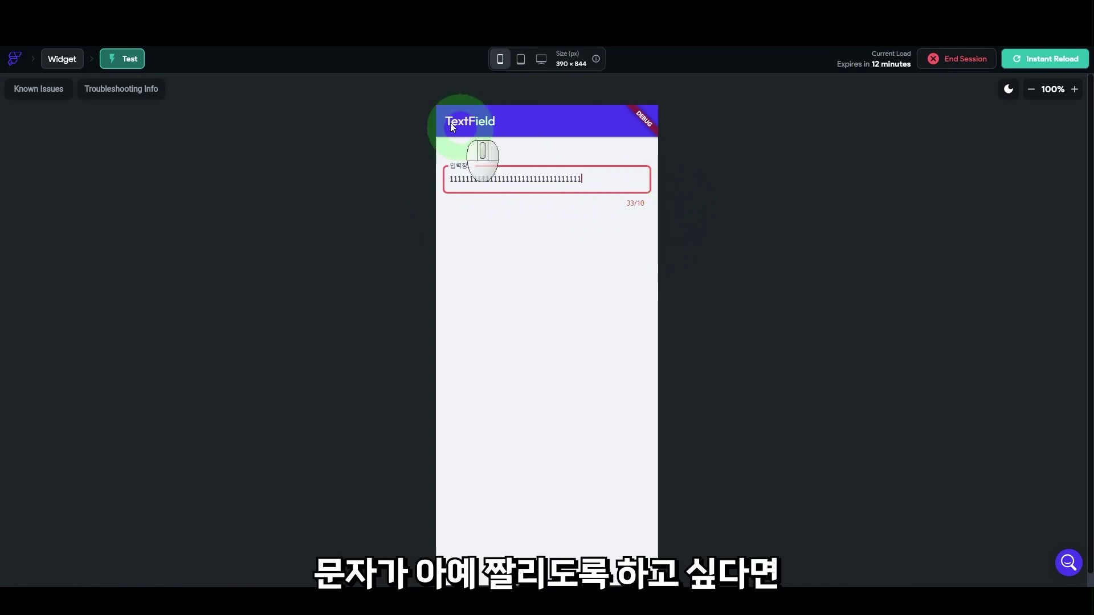
Back in the page editor, set Max Length Enforcement to Enforced and try it in the reloaded test app with a run of 3s
{"action": "left_click", "coordinate": [243, 31]}
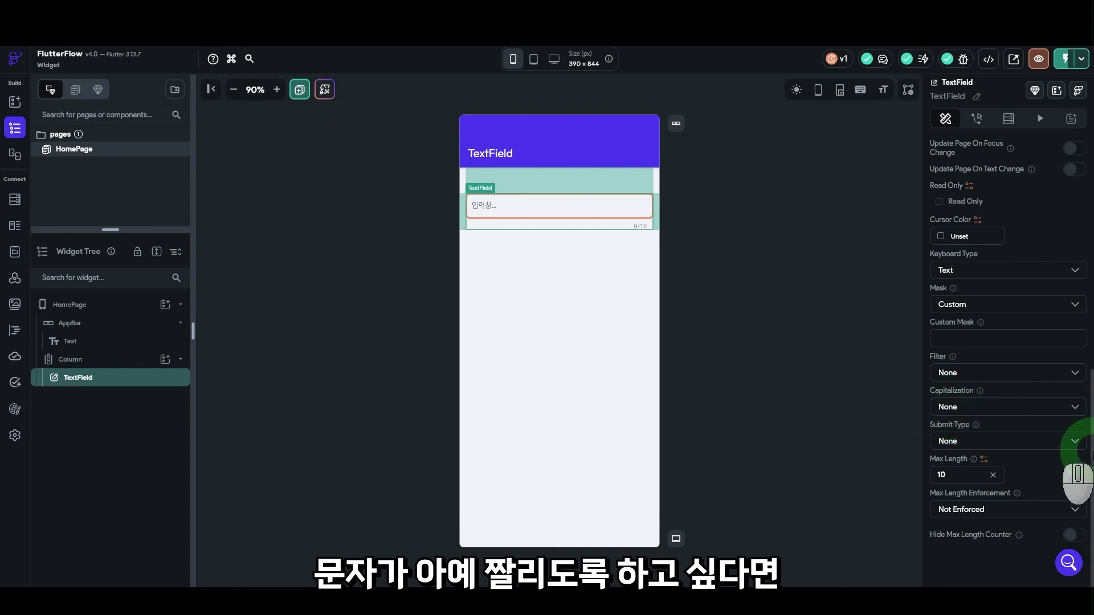
{"action": "left_click", "coordinate": [1028, 516]}
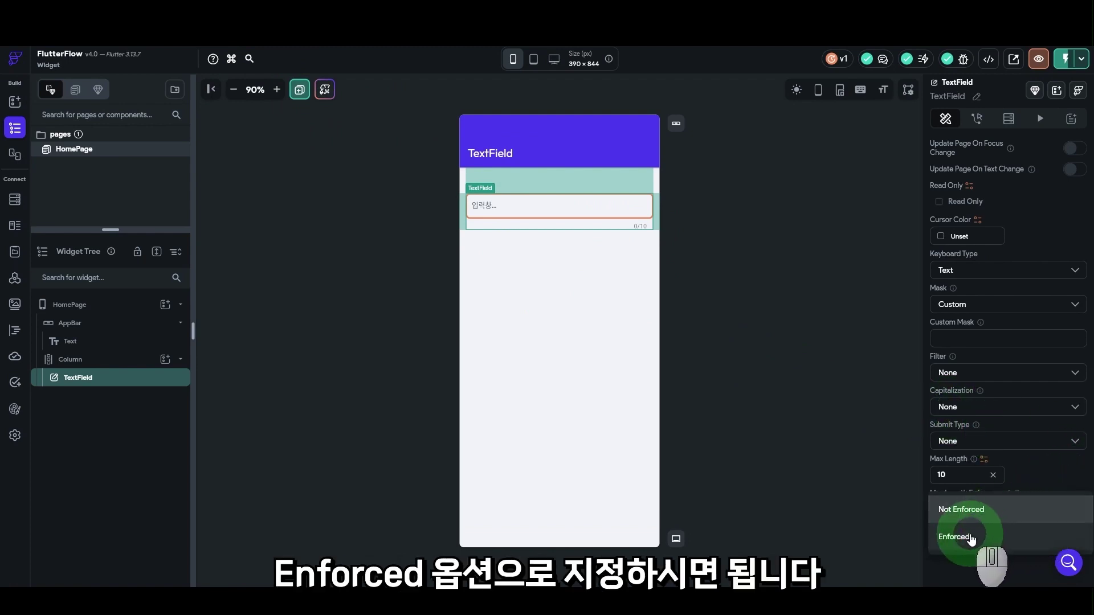
{"action": "left_click", "coordinate": [951, 530]}
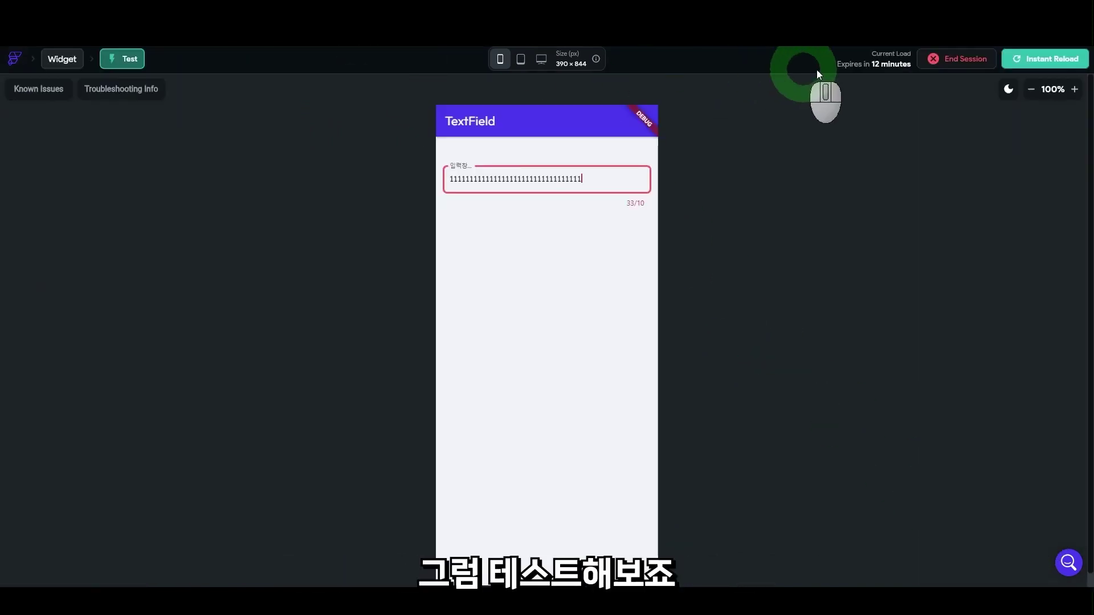
{"action": "left_click", "coordinate": [1011, 67]}
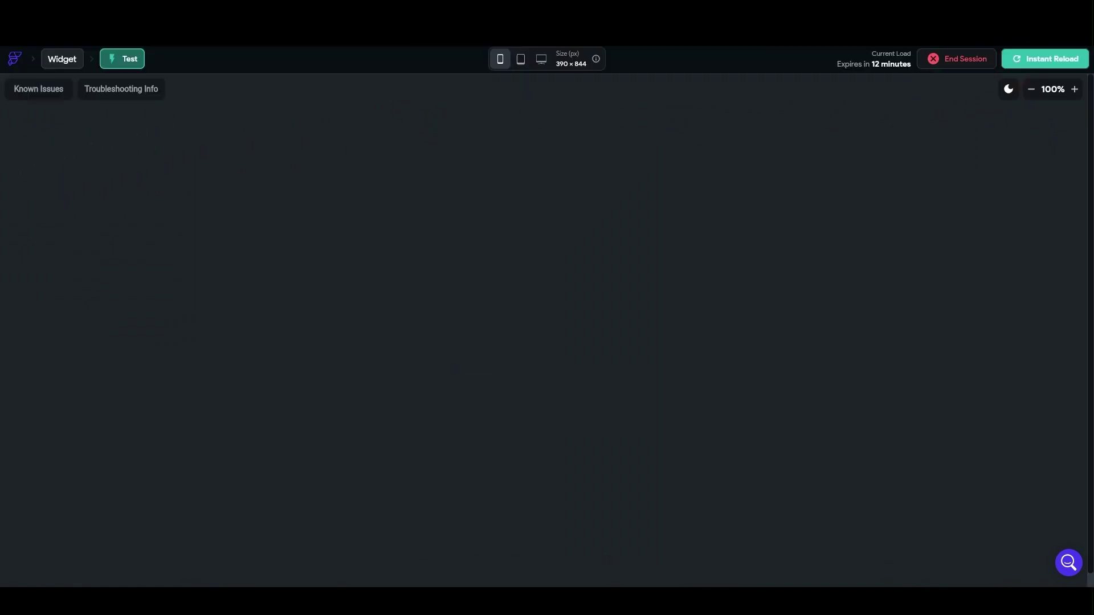
{"action": "left_click", "coordinate": [500, 182]}
{"action": "type", "text": "33"}
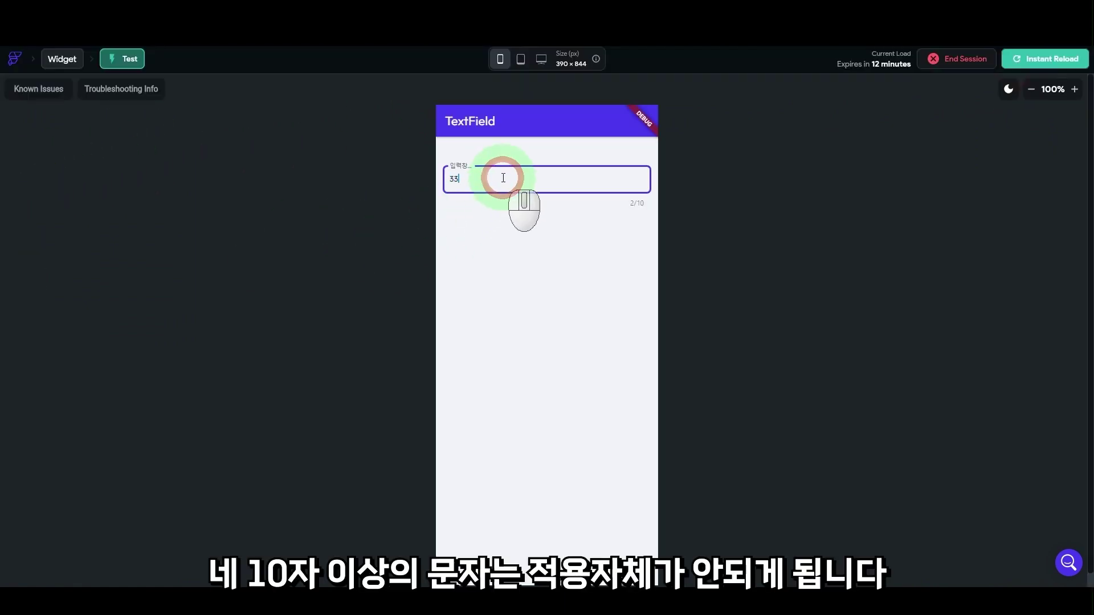
{"action": "type", "text": "333"}
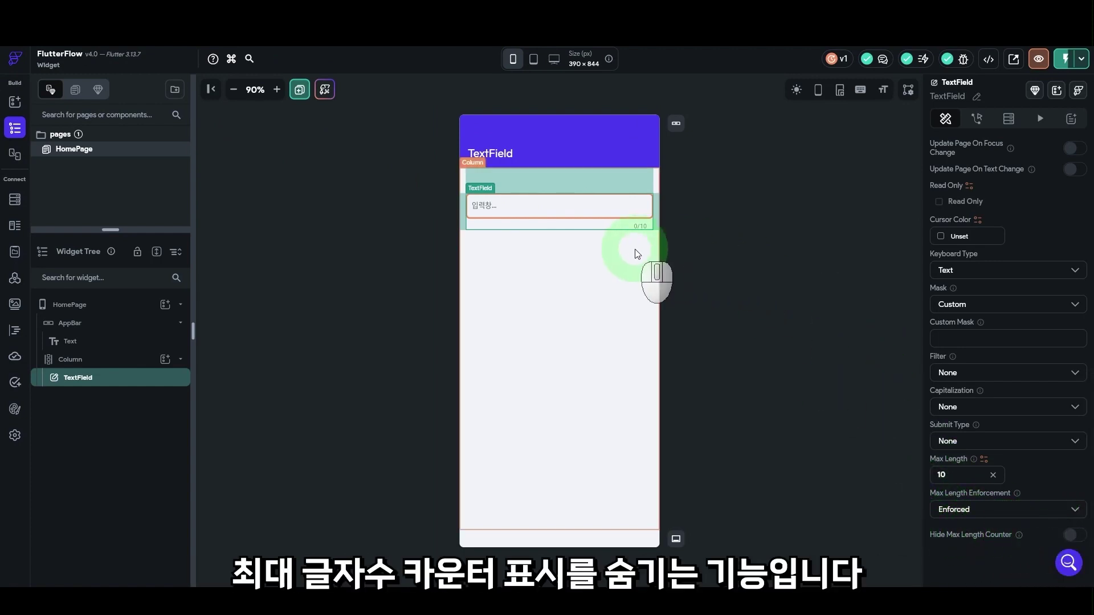
Turn on Hide Max Length Counter for the text field
{"action": "left_click", "coordinate": [1079, 536]}
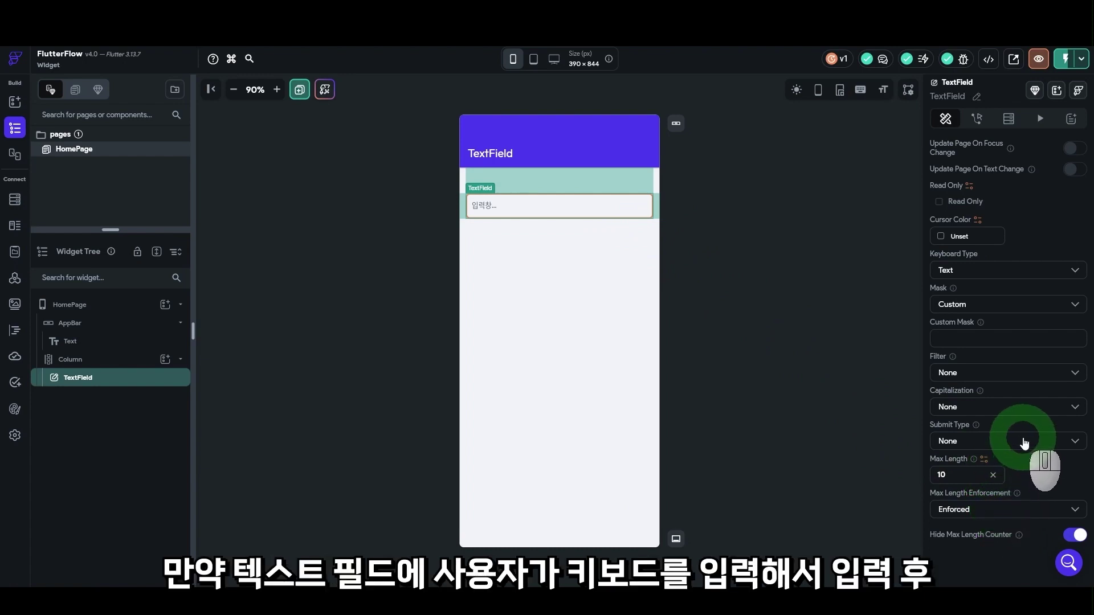
{"action": "scroll", "coordinate": [1020, 439], "scroll_direction": "up", "scroll_amount": 5}
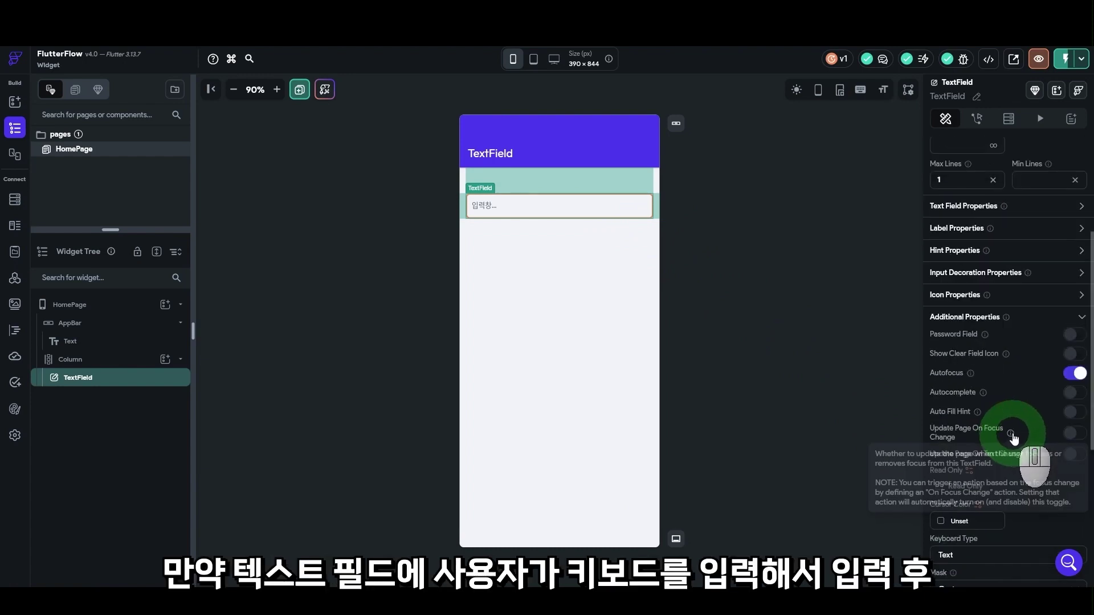
{"action": "scroll", "coordinate": [963, 374], "scroll_direction": "up", "scroll_amount": 3}
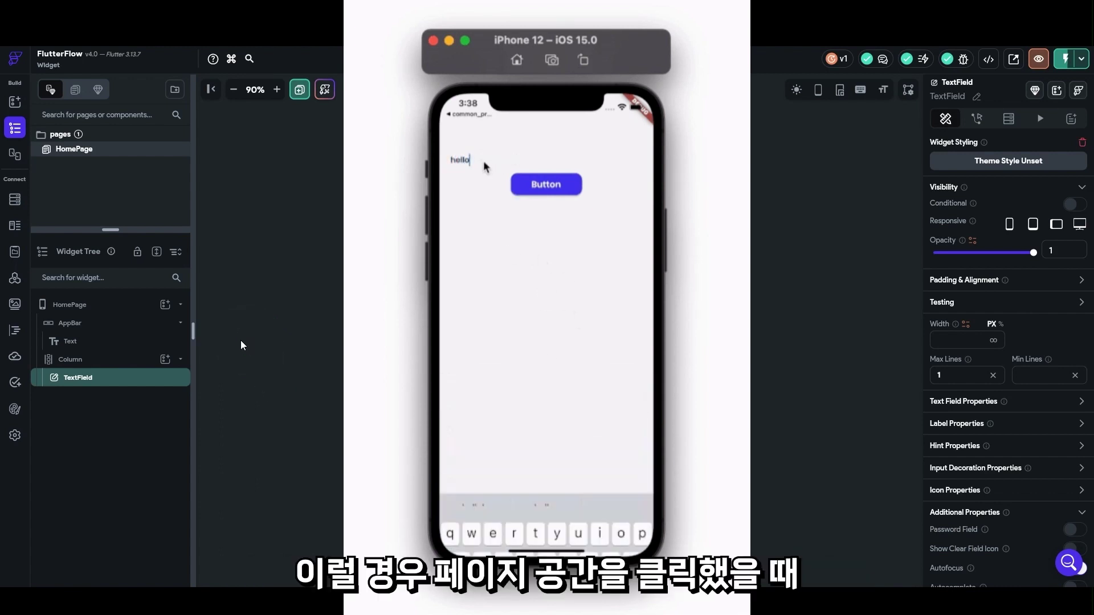
Select the HomePage scaffold and examine its Hide Keyboard on Tap setting
{"action": "left_click", "coordinate": [221, 342]}
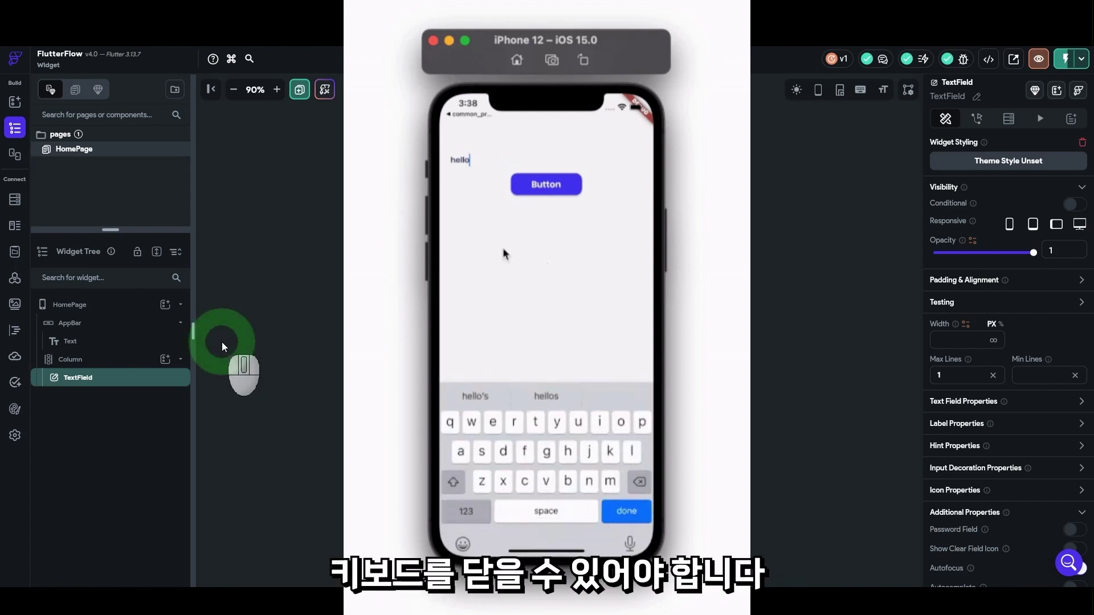
{"action": "left_click_drag", "start_coordinate": [221, 342], "coordinate": [83, 311]}
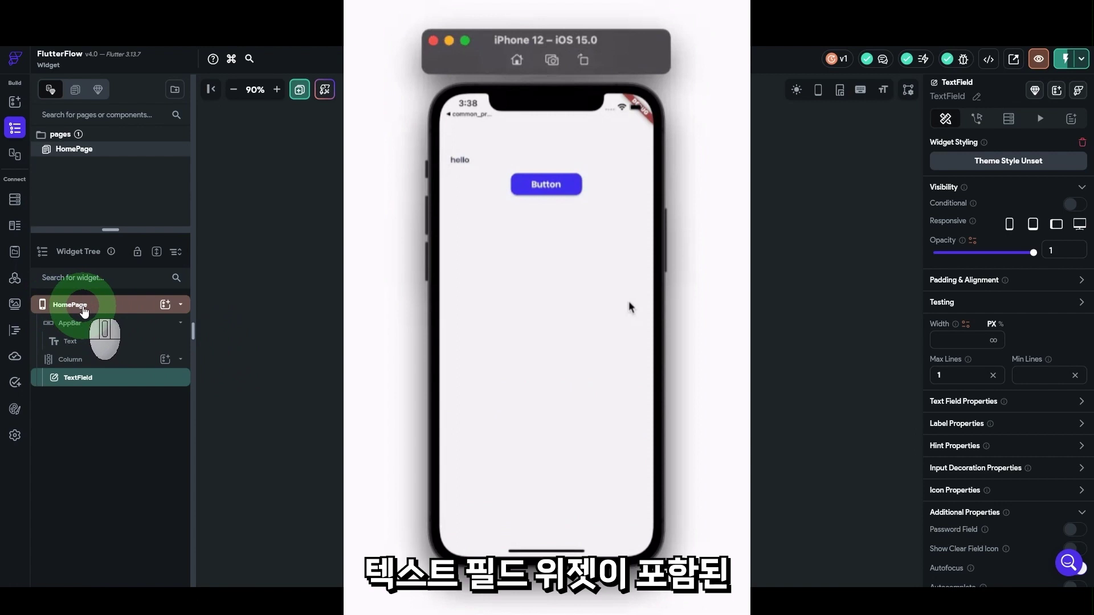
{"action": "left_click", "coordinate": [84, 311]}
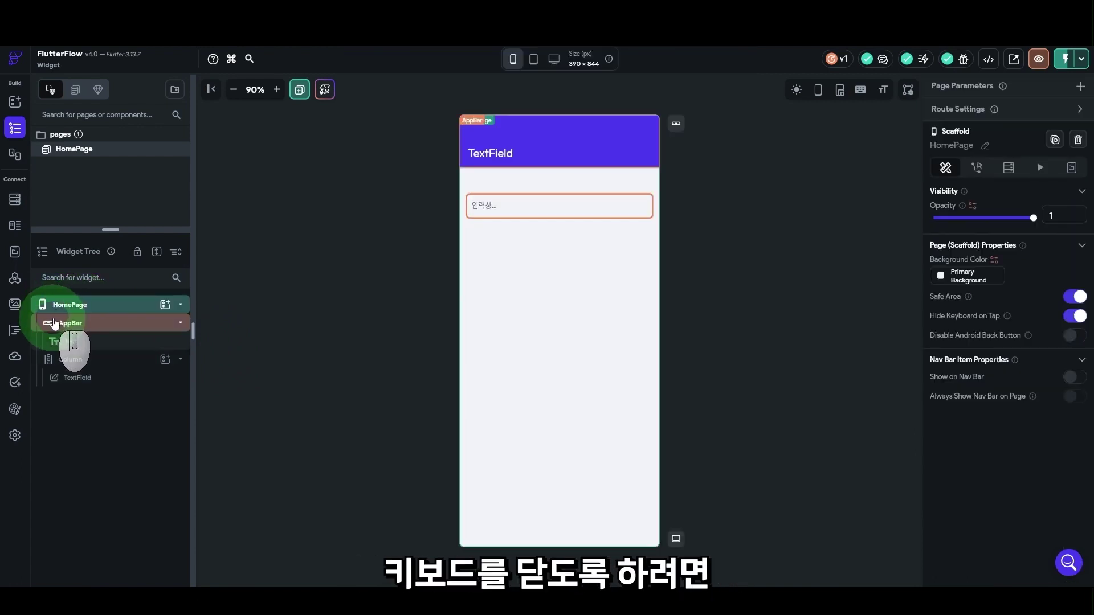
{"action": "left_click", "coordinate": [98, 310]}
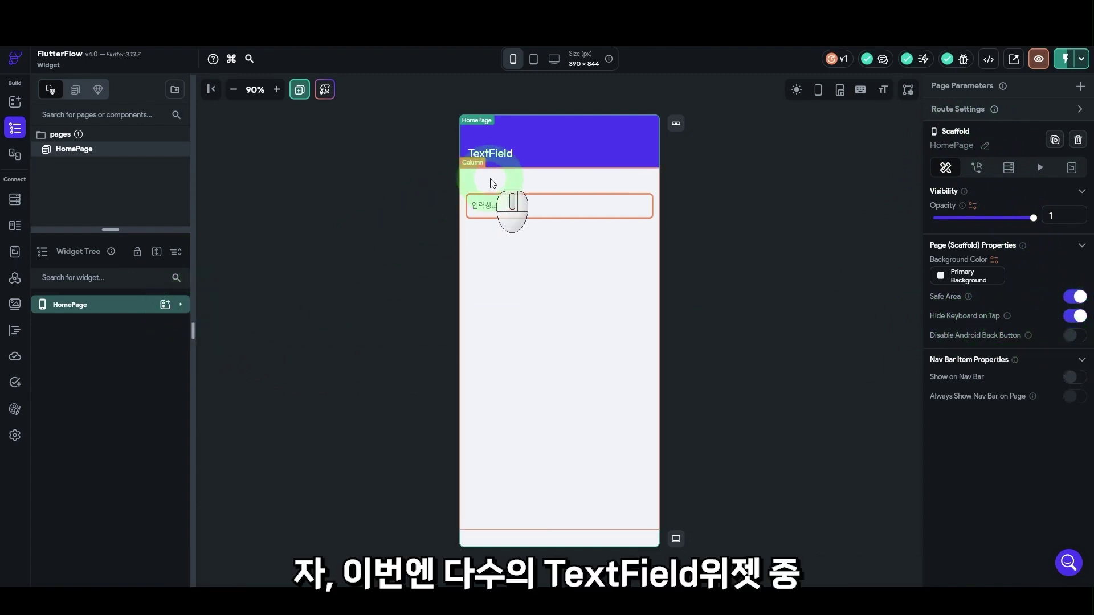
Delete the existing text field from the HomePage's Column
{"action": "left_click", "coordinate": [527, 211]}
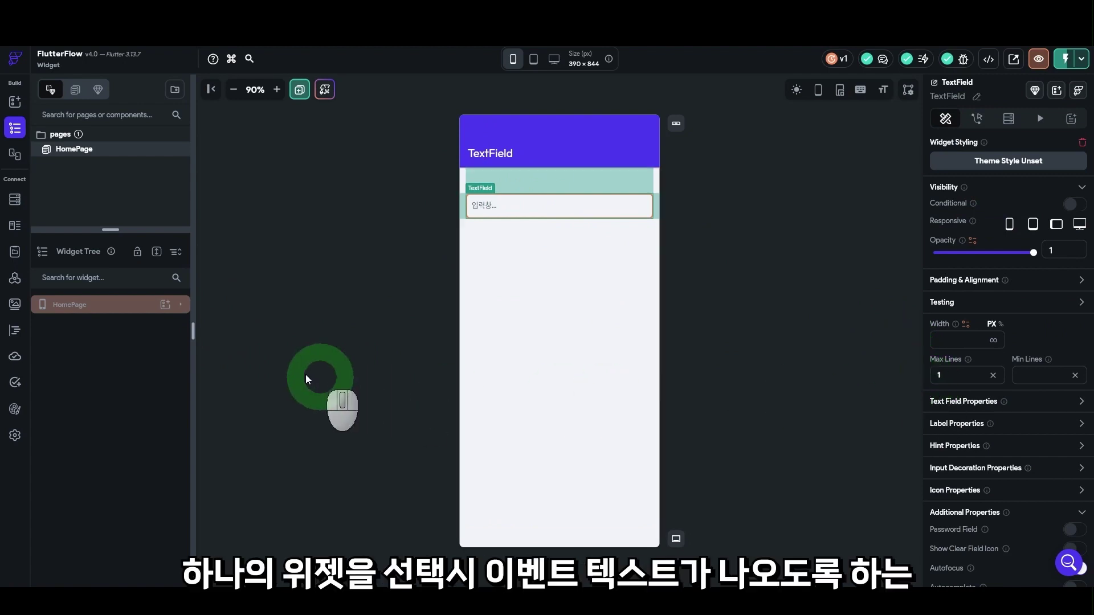
{"action": "left_click", "coordinate": [181, 305]}
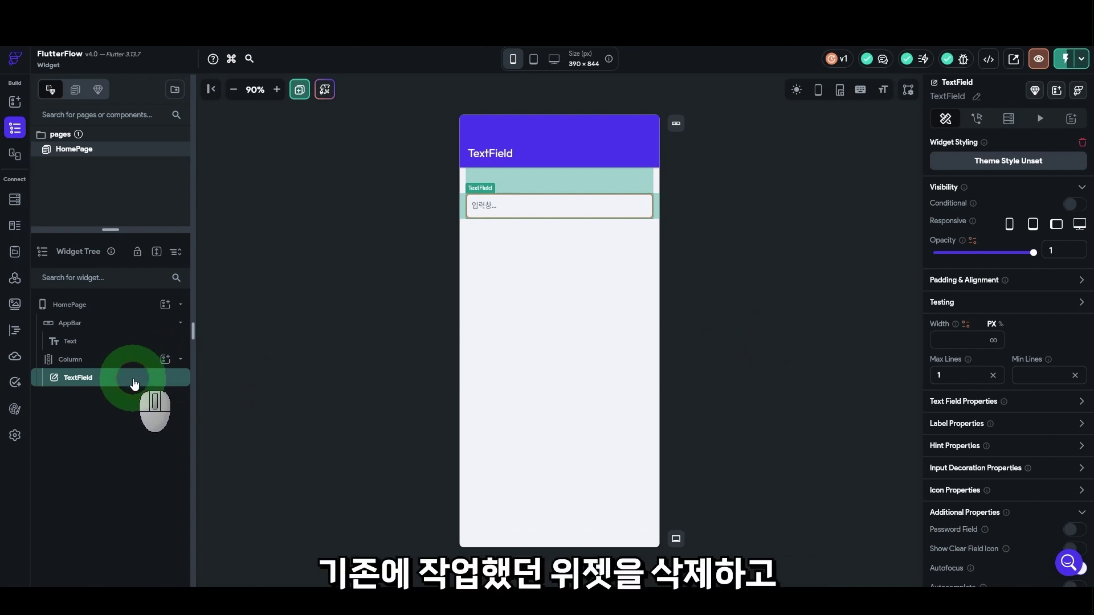
{"action": "key", "text": "BackSpace"}
Search the widget library for "text" and add a TextField to the HomePage's empty Column
{"action": "left_click", "coordinate": [165, 360]}
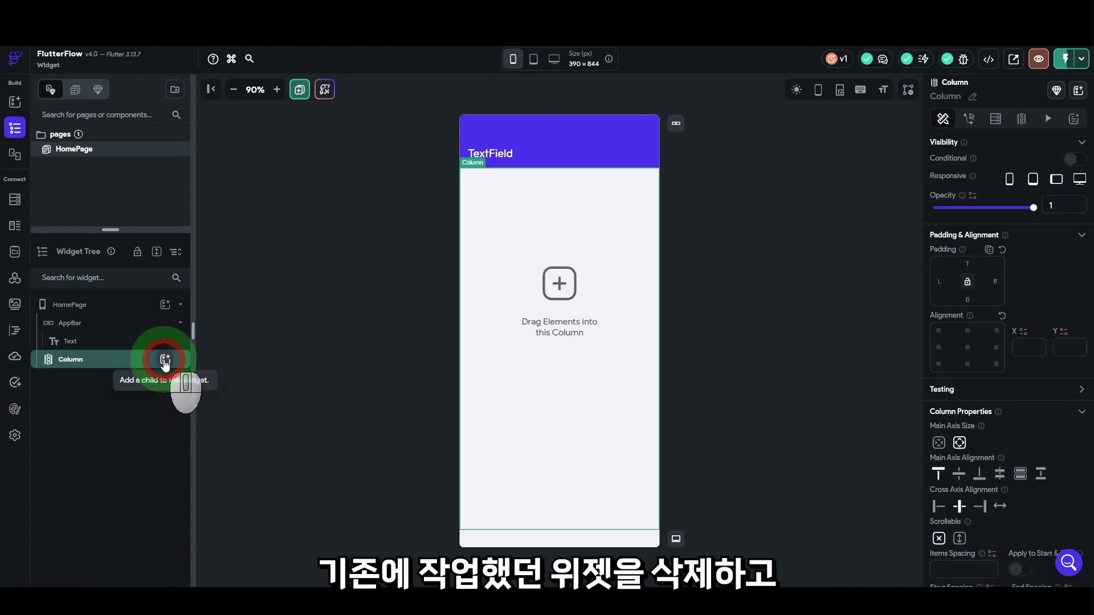
{"action": "left_click", "coordinate": [220, 342]}
{"action": "type", "text": "ㅅㄷㅌ"}
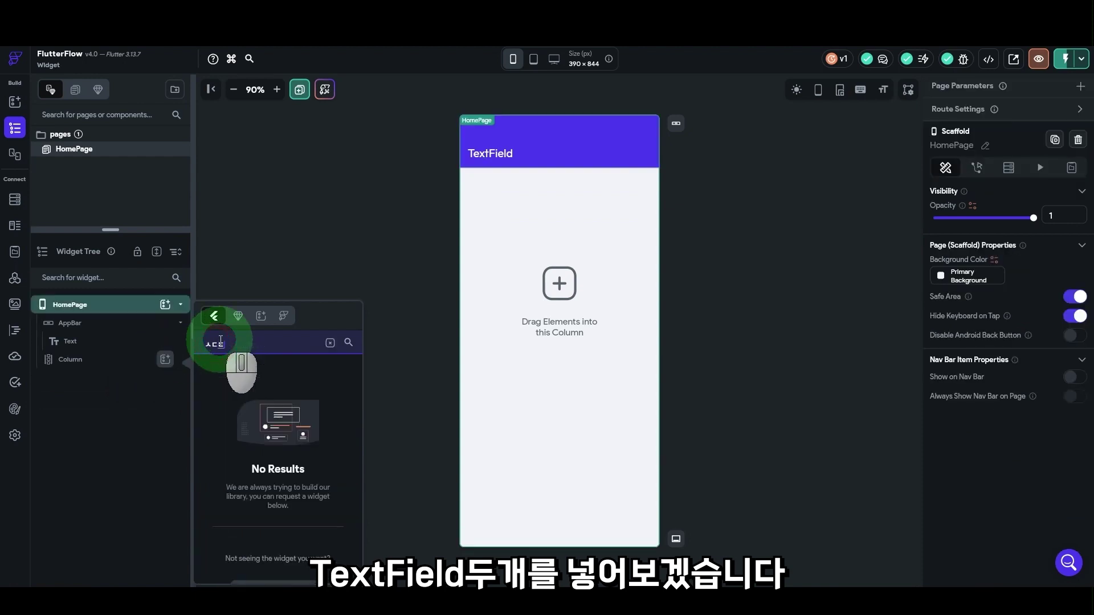
{"action": "left_click", "coordinate": [161, 336]}
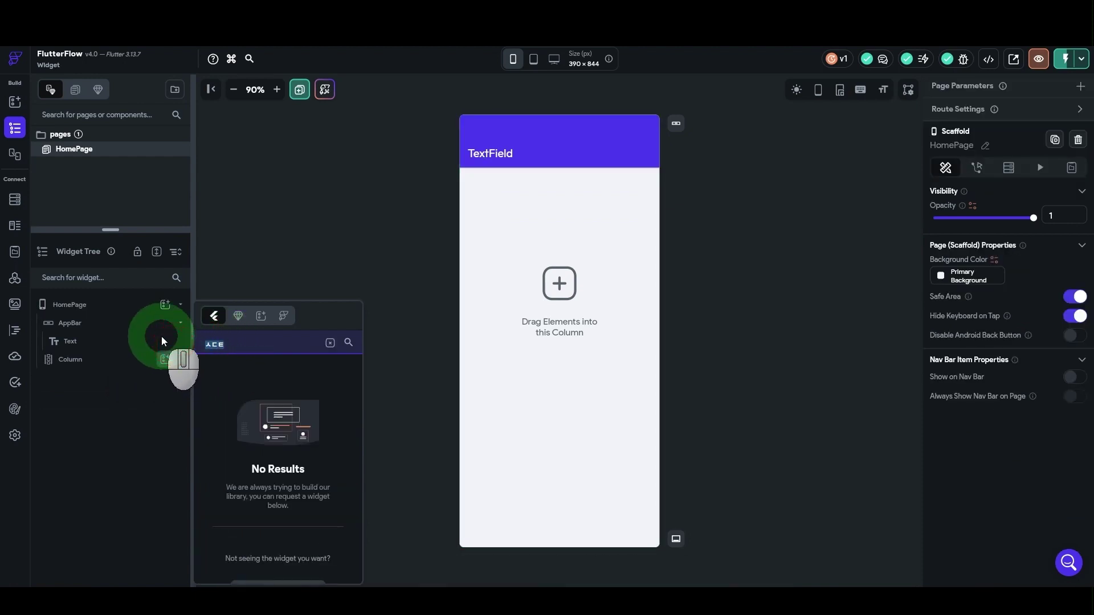
{"action": "type", "text": "text"}
{"action": "left_click", "coordinate": [225, 569]}
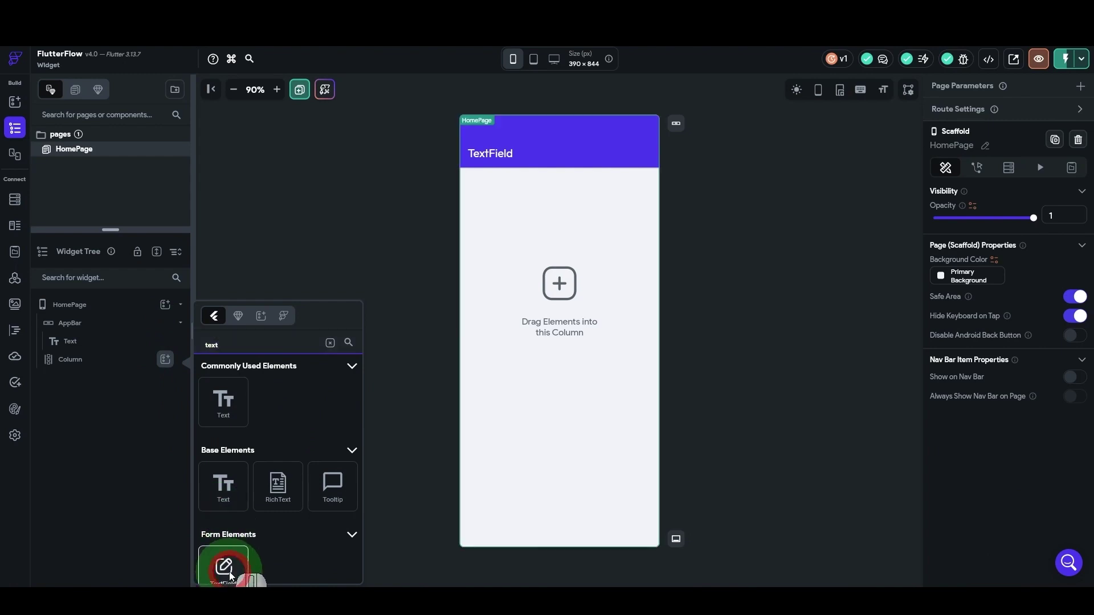
Copy the TextField and paste the duplicate into the same Column
{"action": "left_click", "coordinate": [100, 378]}
{"action": "key", "text": "ctrl+c"}
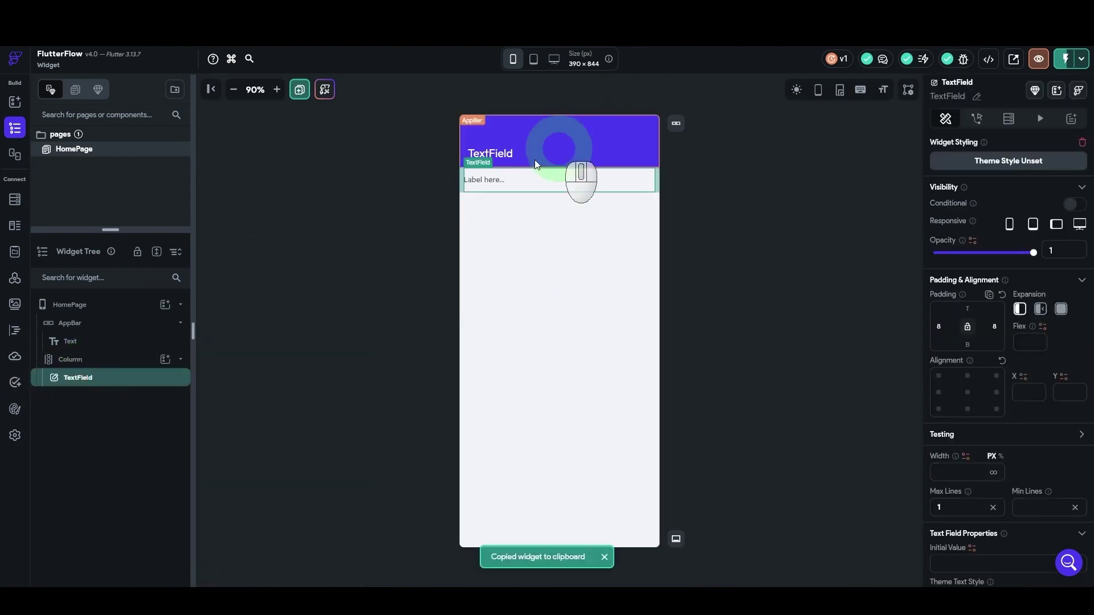
{"action": "left_click", "coordinate": [96, 363]}
{"action": "key", "text": "ctrl+v"}
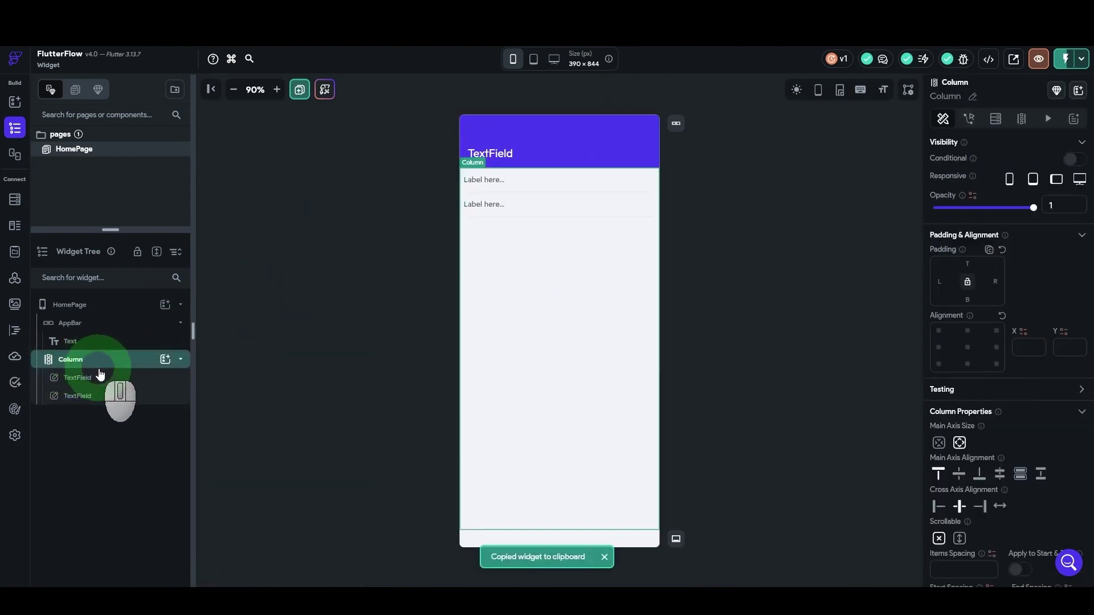
Set the top padding of both TextFields to 50
{"action": "left_click", "coordinate": [535, 177]}
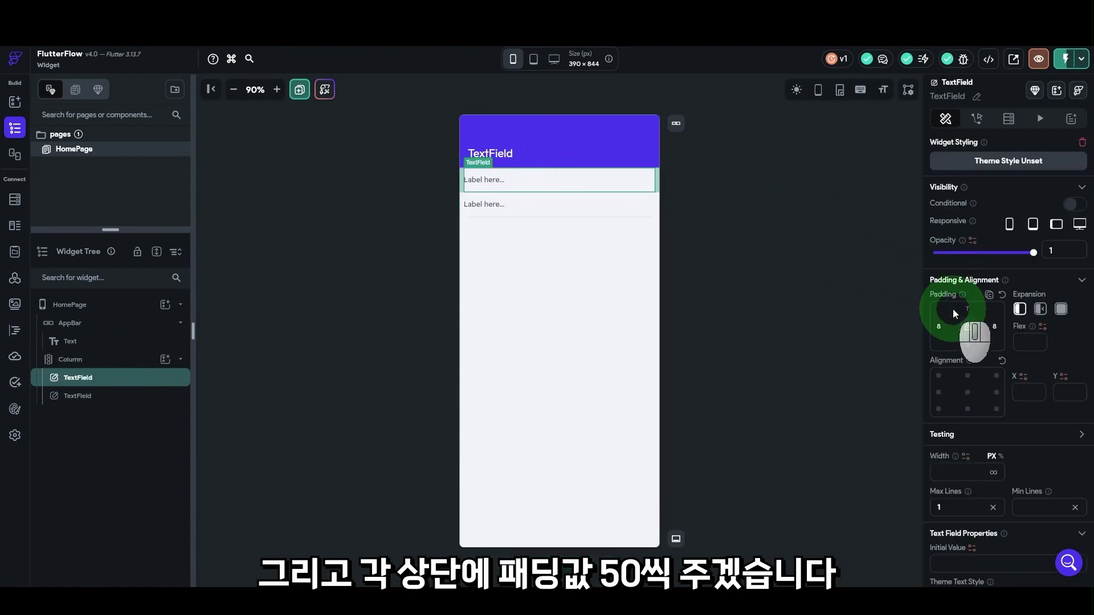
{"action": "left_click", "coordinate": [968, 309]}
{"action": "type", "text": "50"}
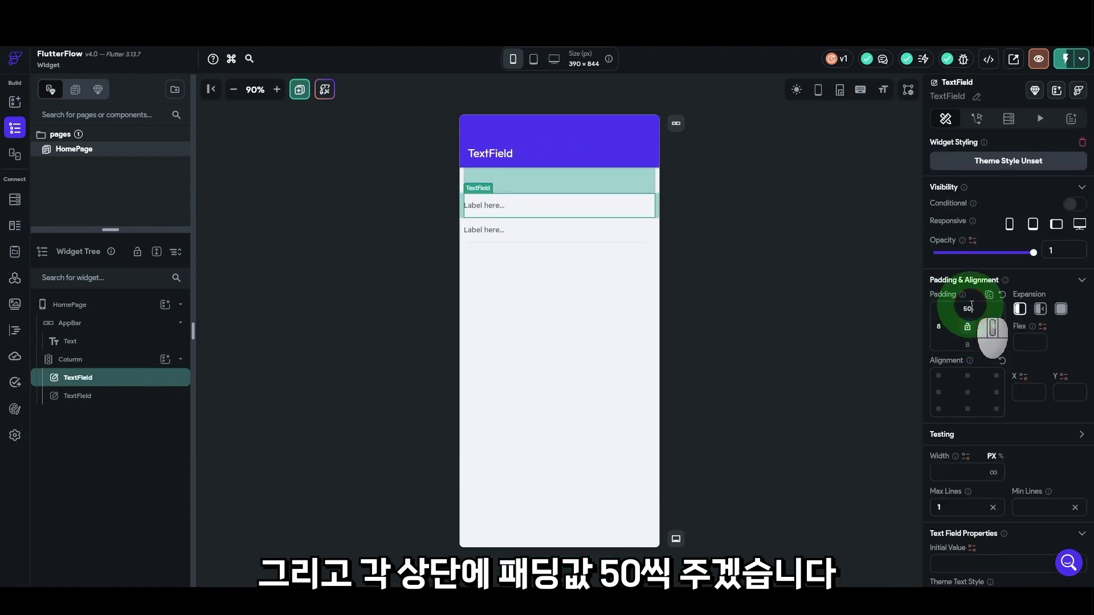
{"action": "left_click", "coordinate": [593, 230]}
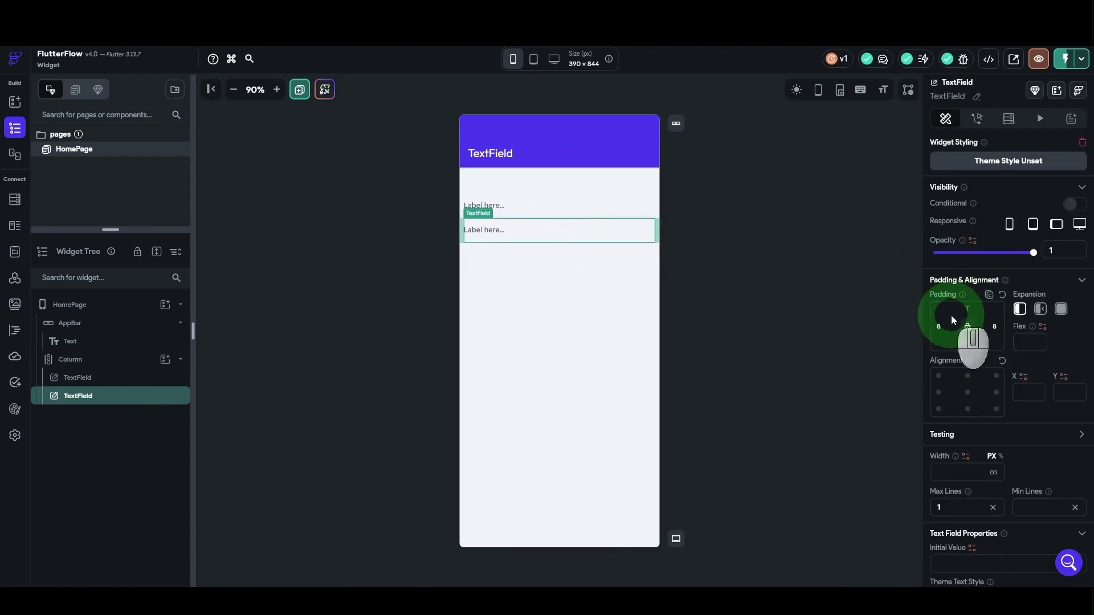
{"action": "left_click", "coordinate": [967, 308]}
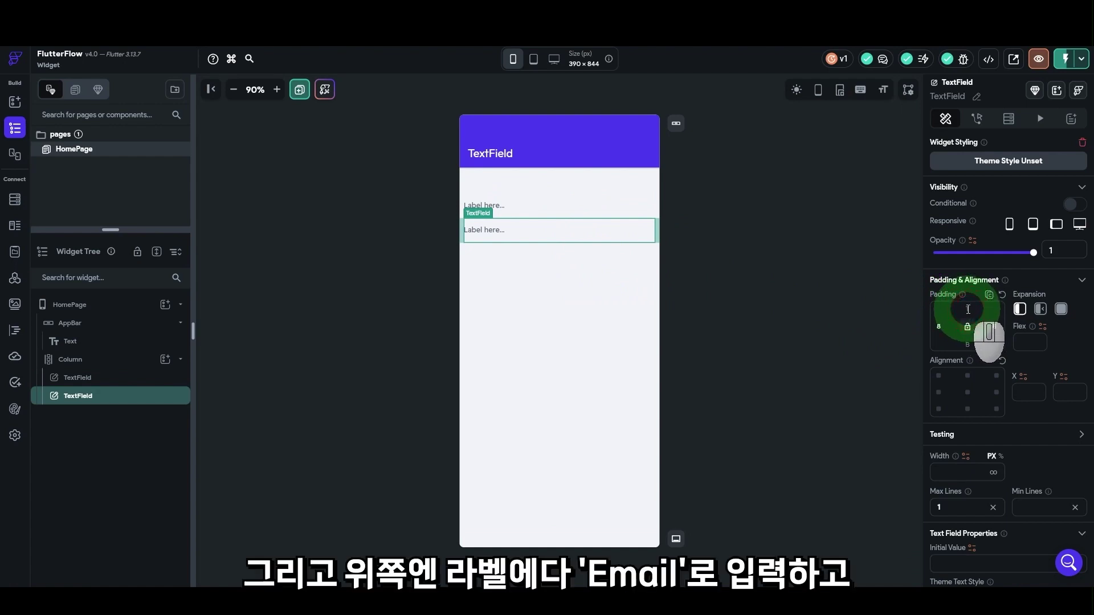
{"action": "type", "text": "50"}
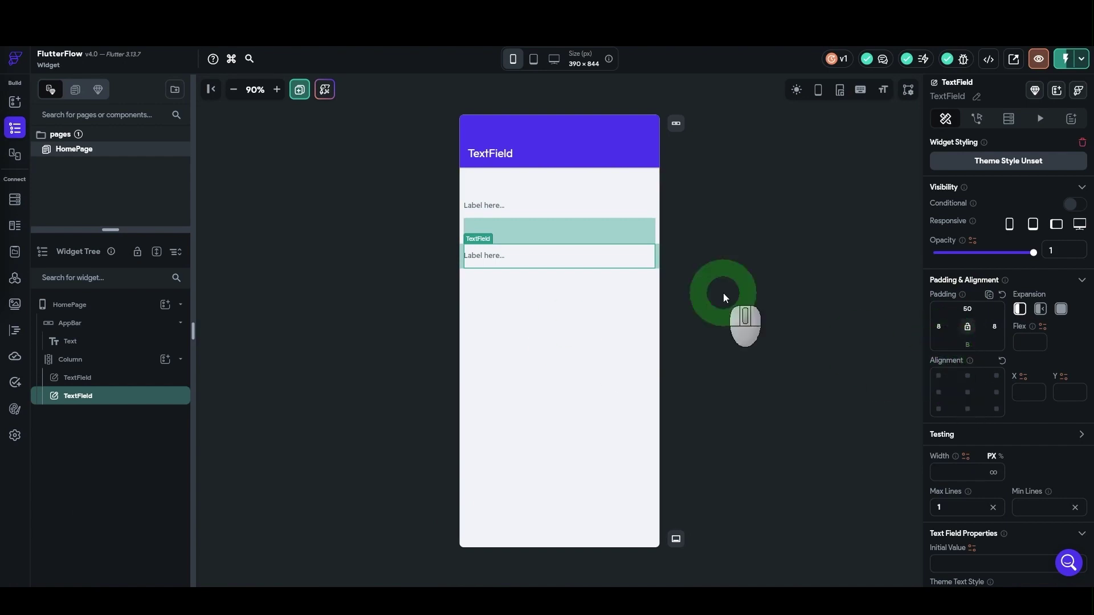
Change the label text of the upper TextField to "Email"
{"action": "left_click", "coordinate": [544, 203]}
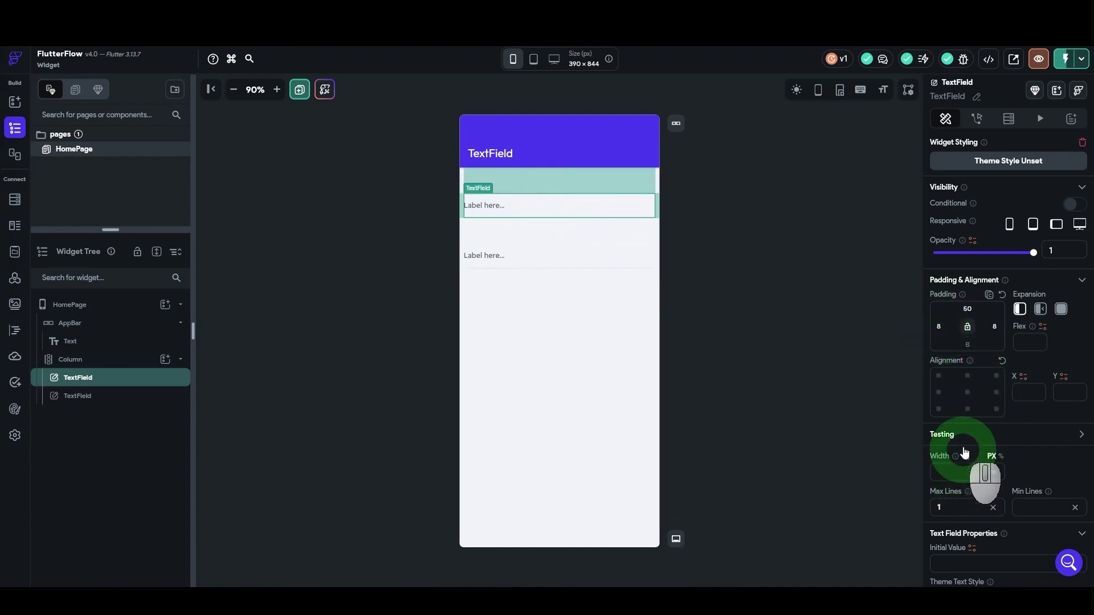
{"action": "scroll", "coordinate": [978, 439], "scroll_direction": "down", "scroll_amount": 4}
{"action": "scroll", "coordinate": [991, 370], "scroll_direction": "down", "scroll_amount": 2}
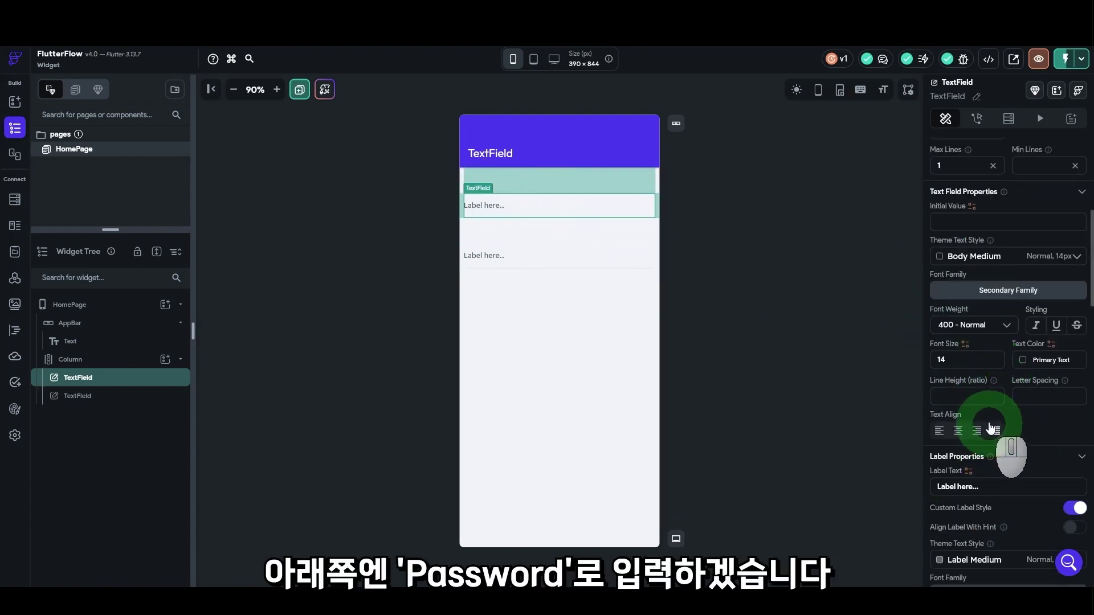
{"action": "left_click", "coordinate": [938, 484]}
{"action": "key", "text": "BackSpace"}
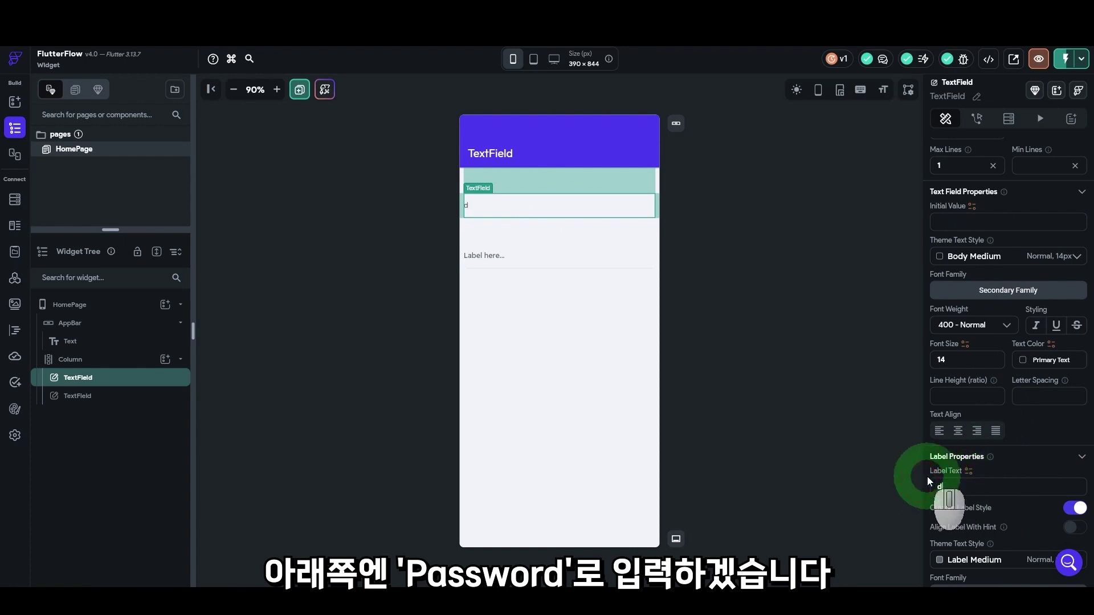
{"action": "type", "text": "Email"}
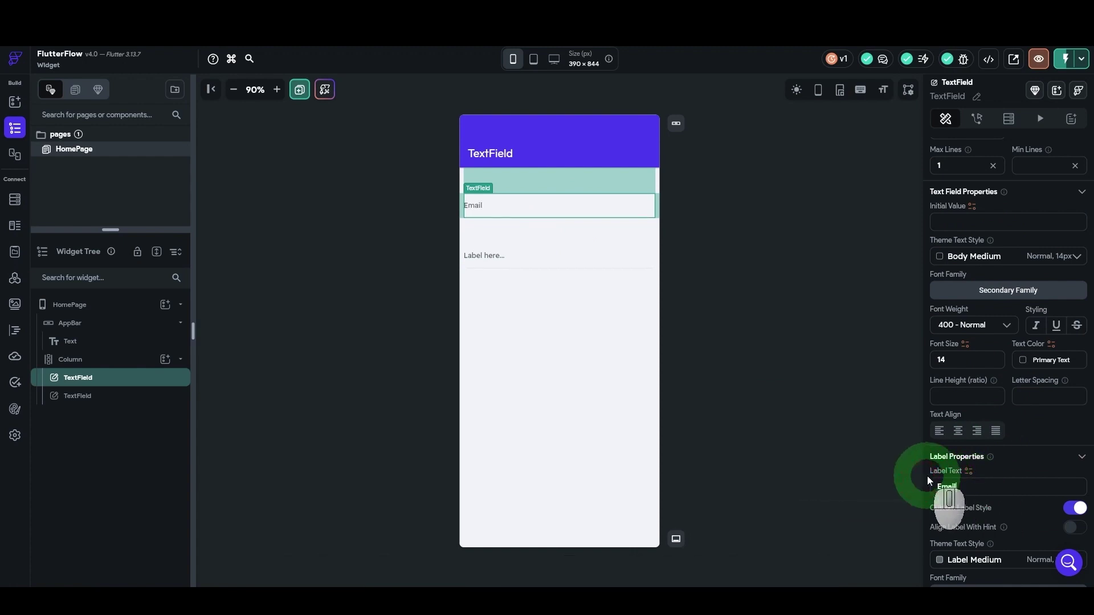
Change the label text of the lower TextField to "Password"
{"action": "left_click", "coordinate": [548, 255]}
{"action": "scroll", "coordinate": [957, 497], "scroll_direction": "down", "scroll_amount": 3}
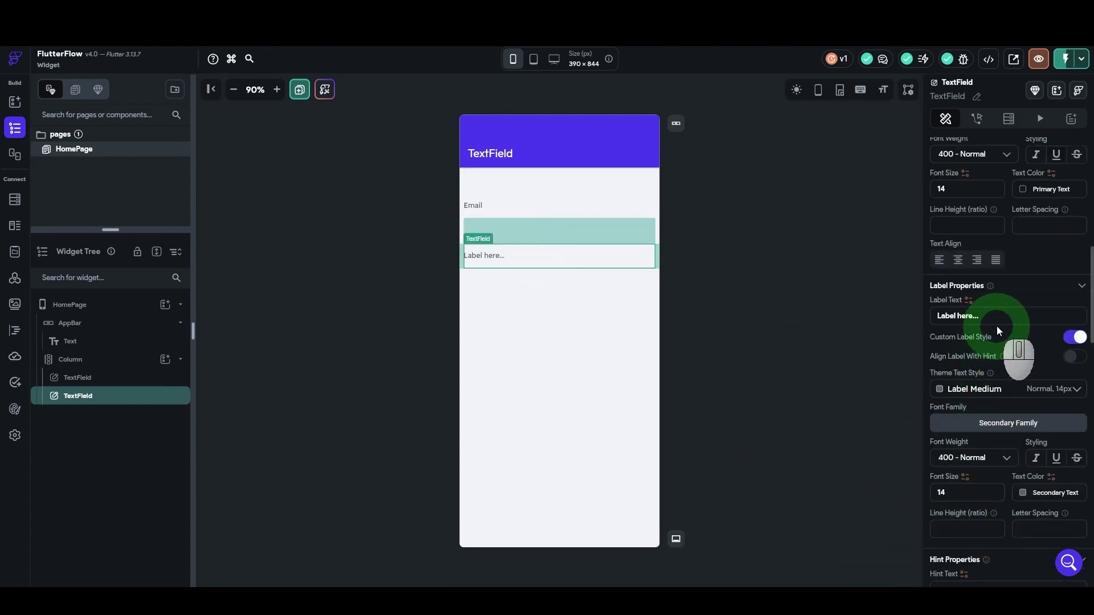
{"action": "left_click_drag", "start_coordinate": [991, 316], "coordinate": [903, 315]}
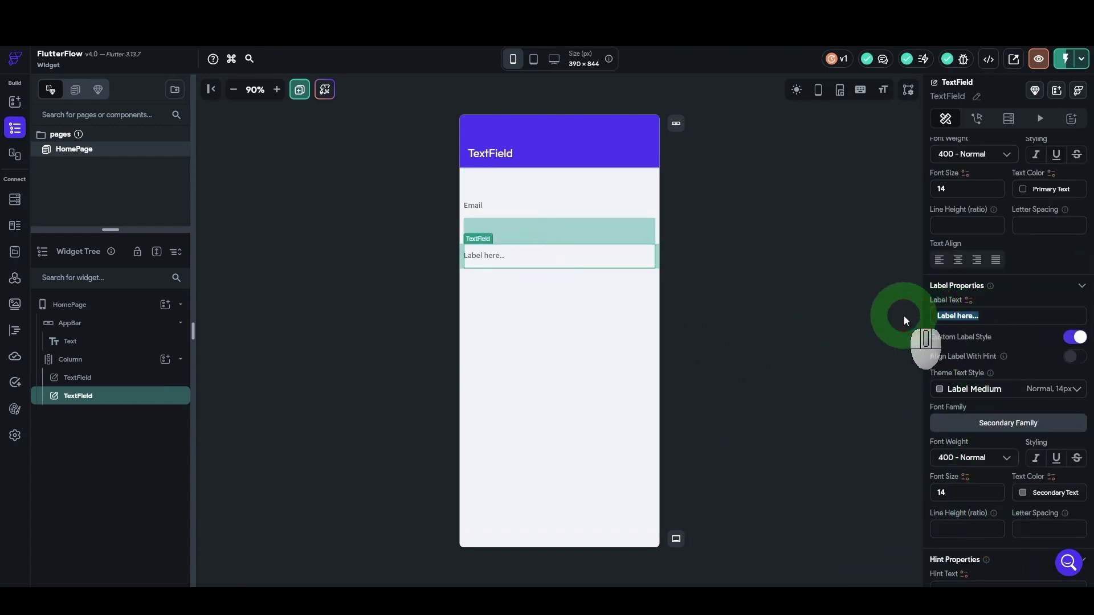
{"action": "type", "text": "Password"}
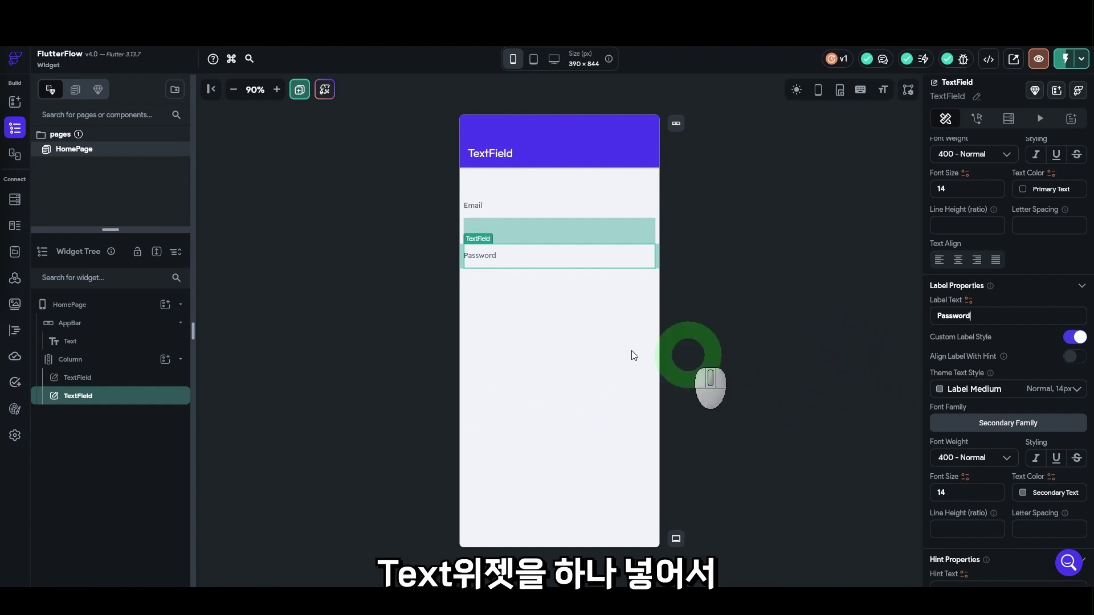
Add a Text widget to the Column below the Password field, reading "숫자와 영문자를 포함한 최소 8자리 이상 입력"
{"action": "left_click", "coordinate": [167, 360]}
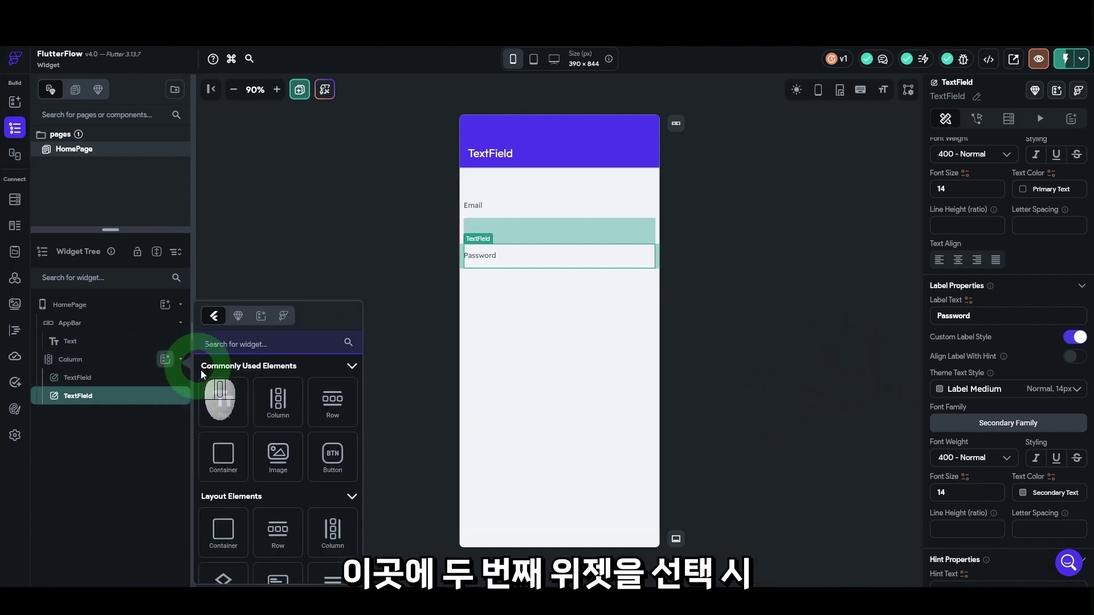
{"action": "left_click", "coordinate": [223, 399]}
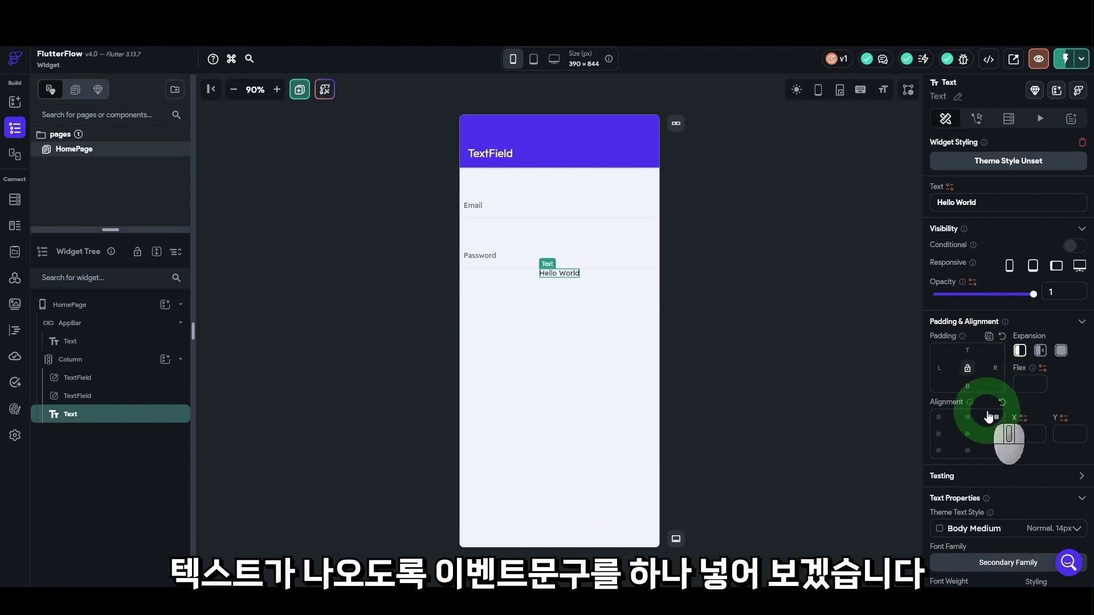
{"action": "left_click", "coordinate": [968, 368]}
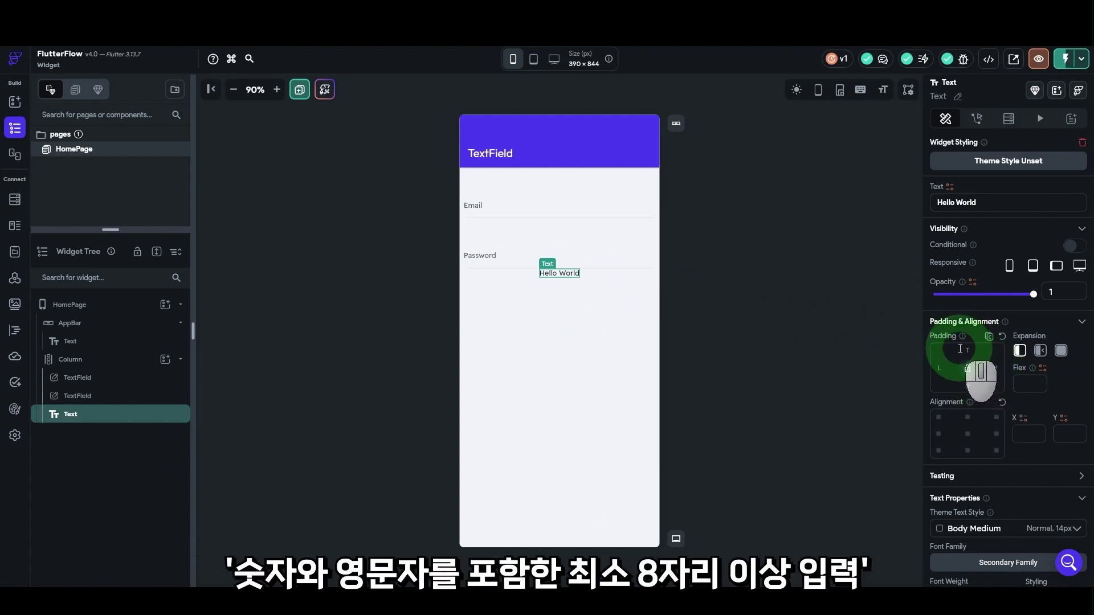
{"action": "left_click", "coordinate": [966, 349]}
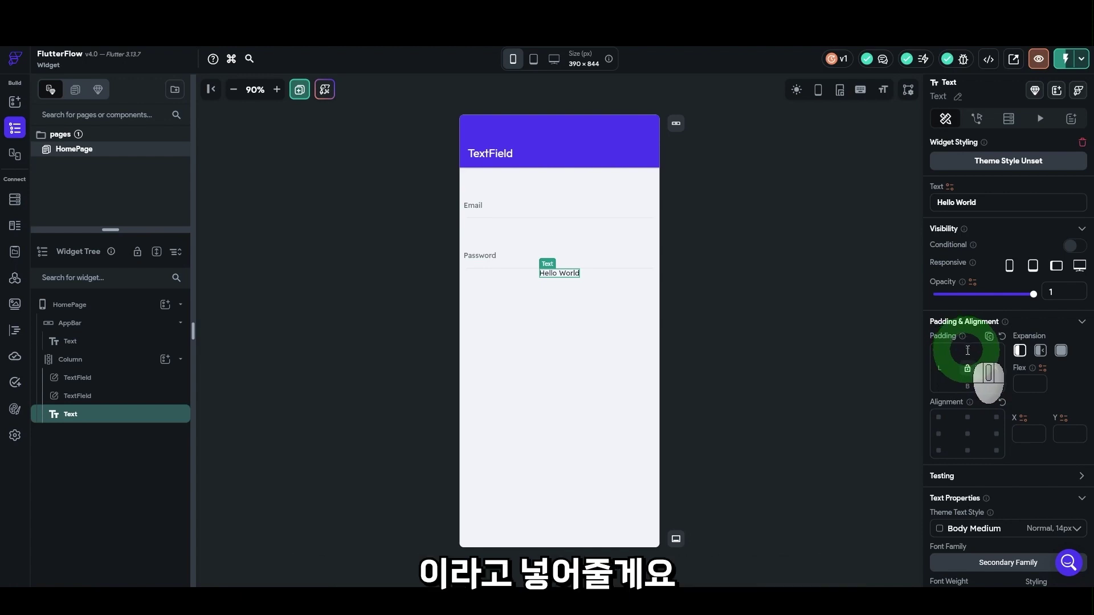
{"action": "scroll", "coordinate": [968, 342], "scroll_direction": "down", "scroll_amount": 1}
{"action": "left_click_drag", "start_coordinate": [994, 194], "coordinate": [925, 194]}
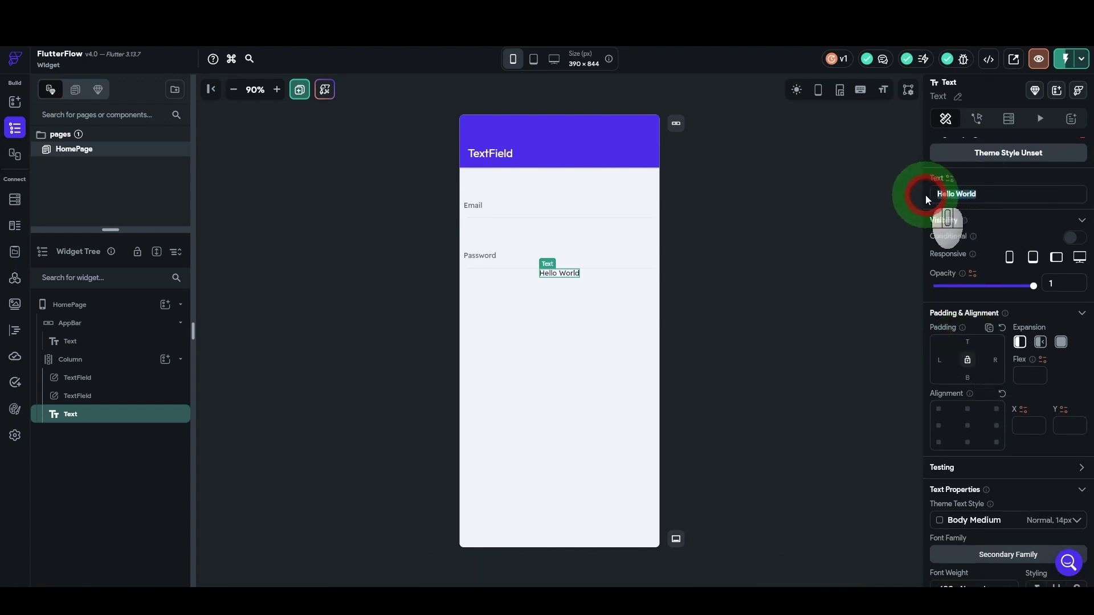
{"action": "type", "text": "숫자와 영문자를 포함한 최소 8자리 이상 입력"}
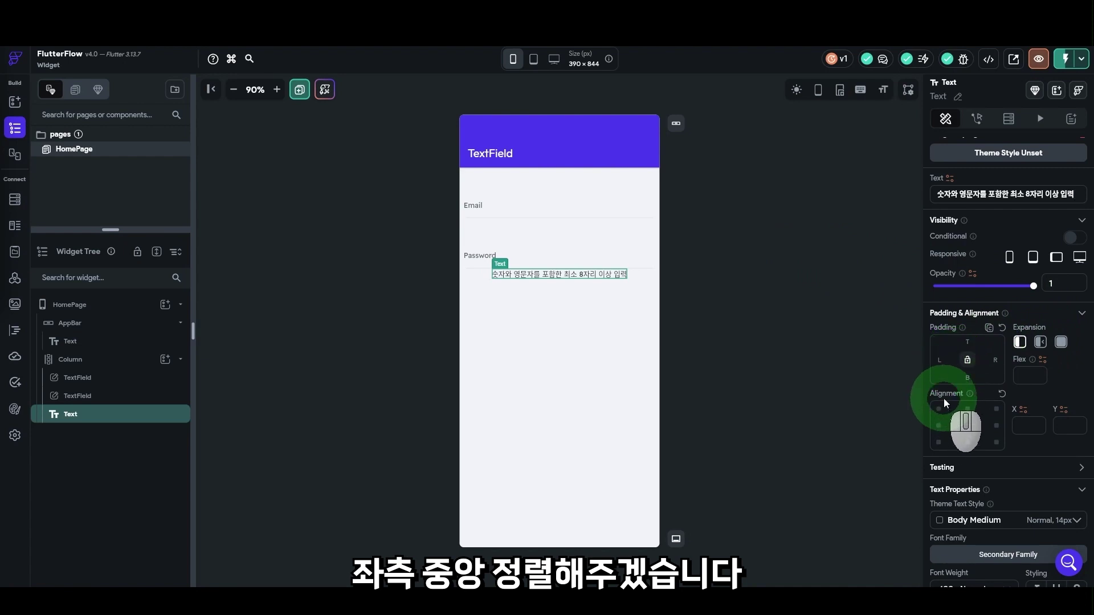
Give the hint Text widget a left padding of 8 and align it to the centre-left
{"action": "left_click", "coordinate": [942, 359]}
{"action": "type", "text": "8"}
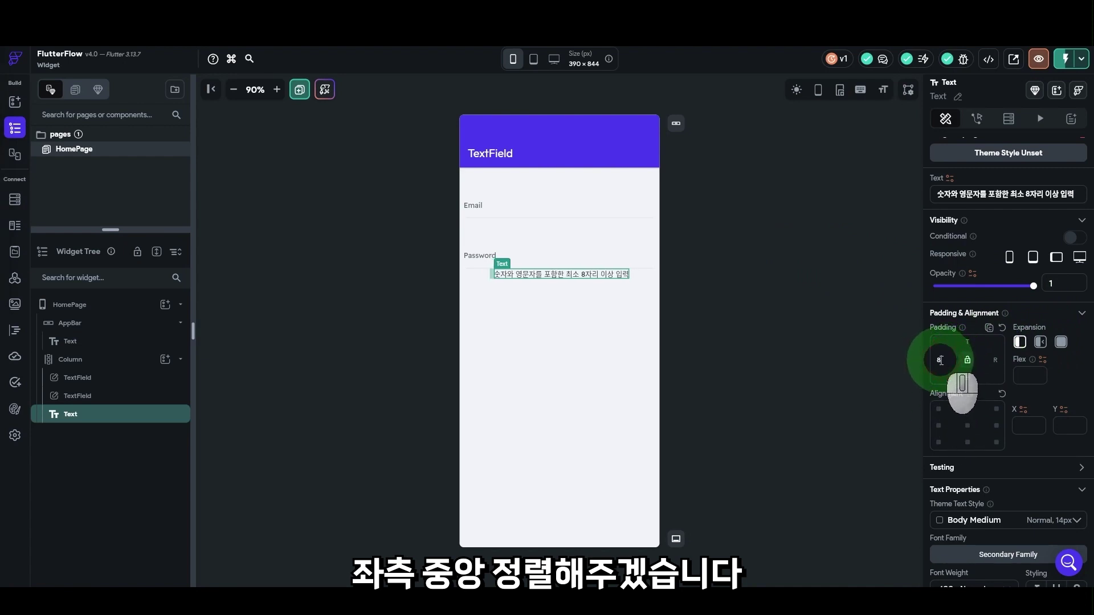
{"action": "left_click", "coordinate": [940, 426]}
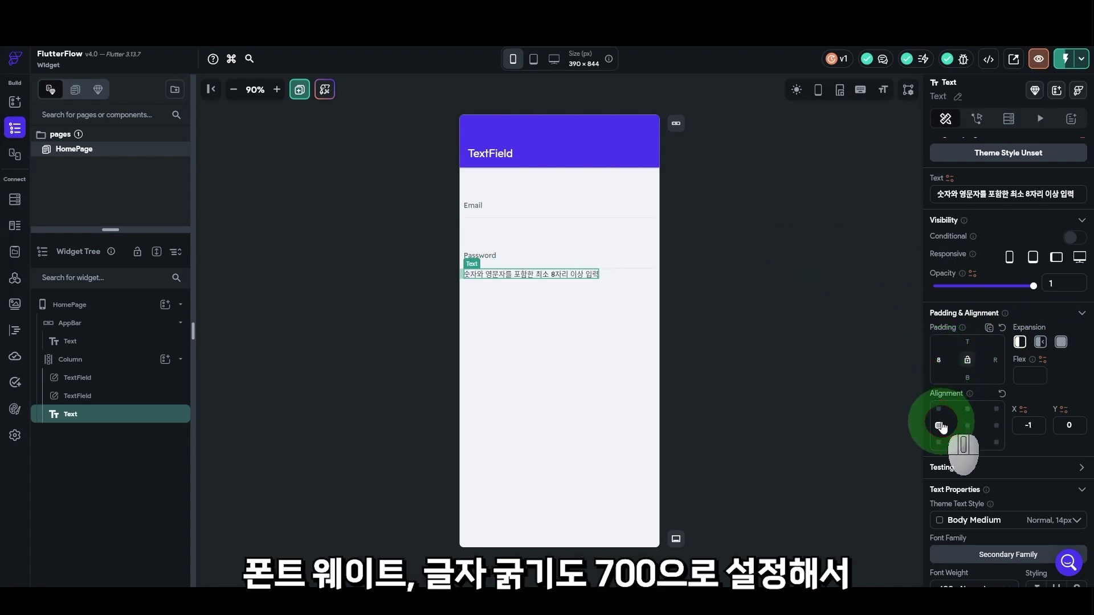
Set the hint text's font weight to 700 - Bold
{"action": "scroll", "coordinate": [968, 433], "scroll_direction": "down", "scroll_amount": 3}
{"action": "left_click", "coordinate": [960, 422]}
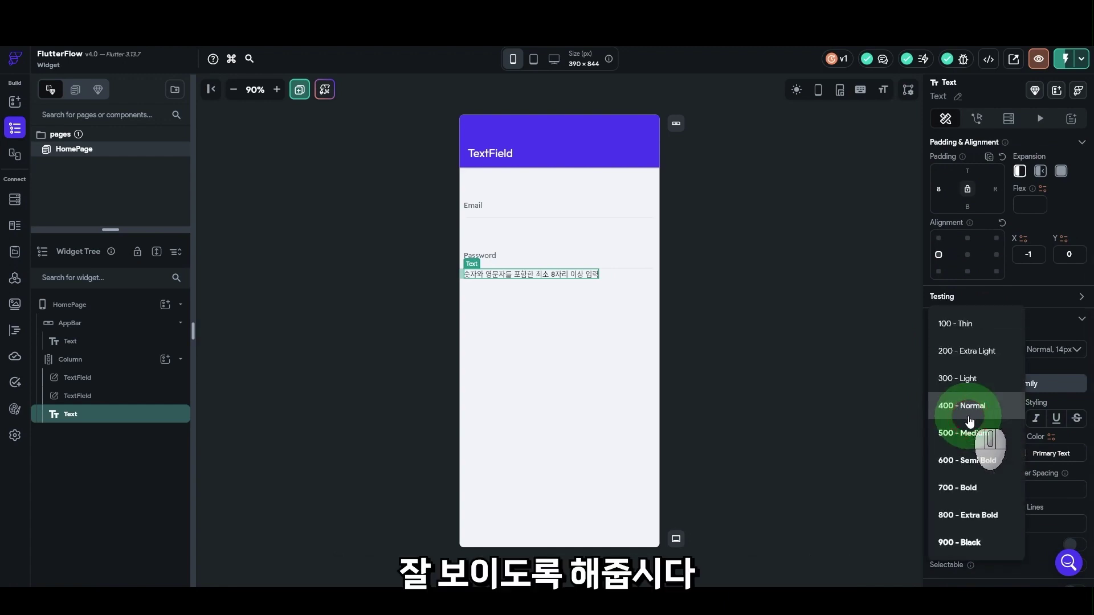
{"action": "left_click", "coordinate": [969, 488]}
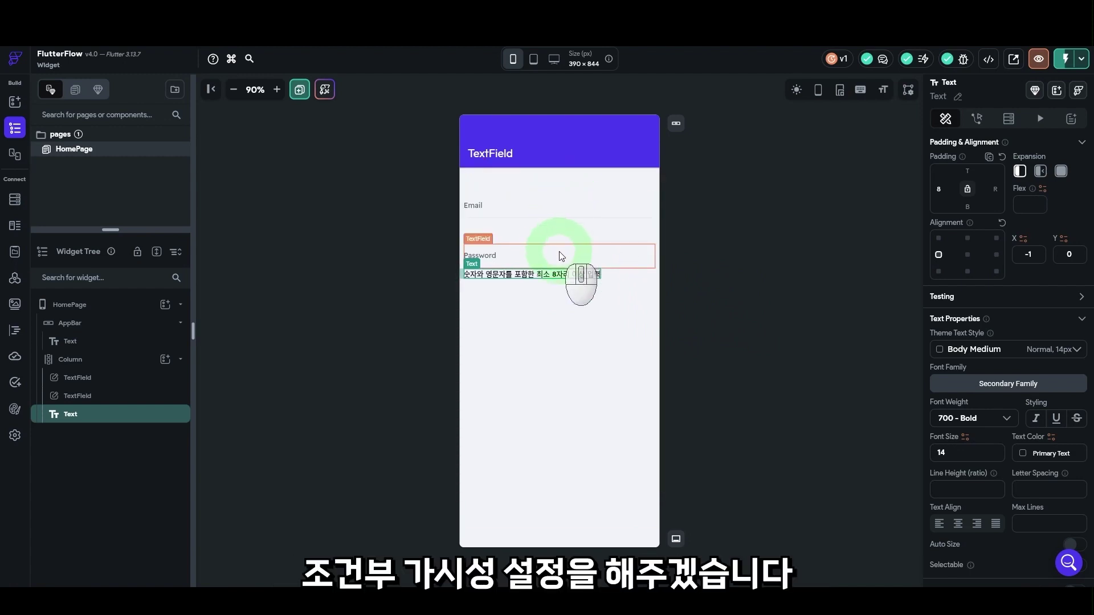
Enable conditional visibility for the hint text, using the widget focus state "TextField 2 (Password) Has Focus" as its condition
{"action": "scroll", "coordinate": [1002, 302], "scroll_direction": "up", "scroll_amount": 3}
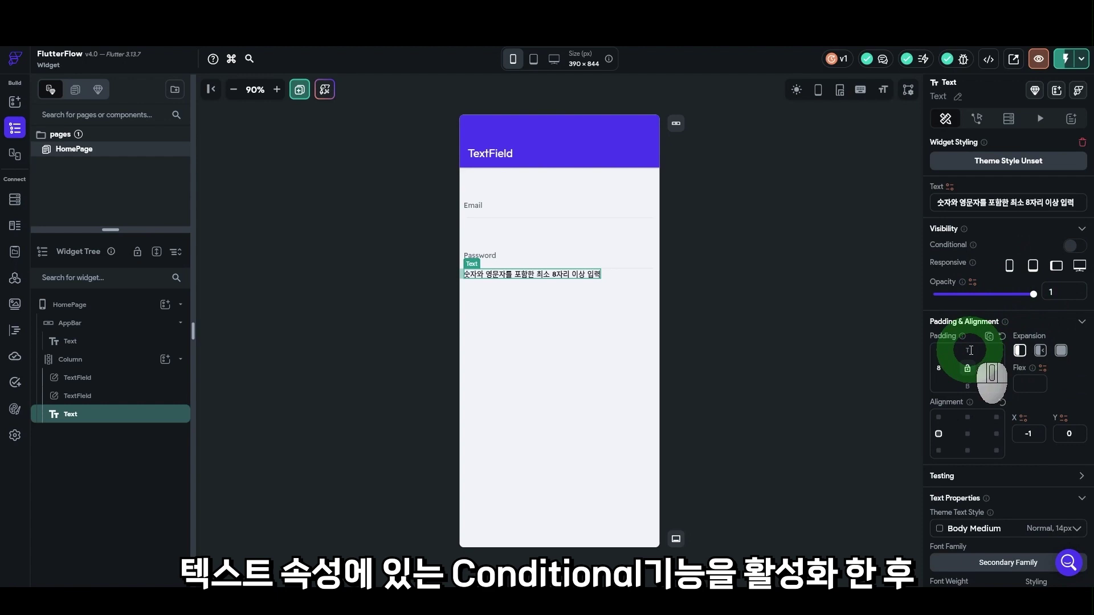
{"action": "left_click", "coordinate": [1081, 249]}
{"action": "left_click", "coordinate": [962, 265]}
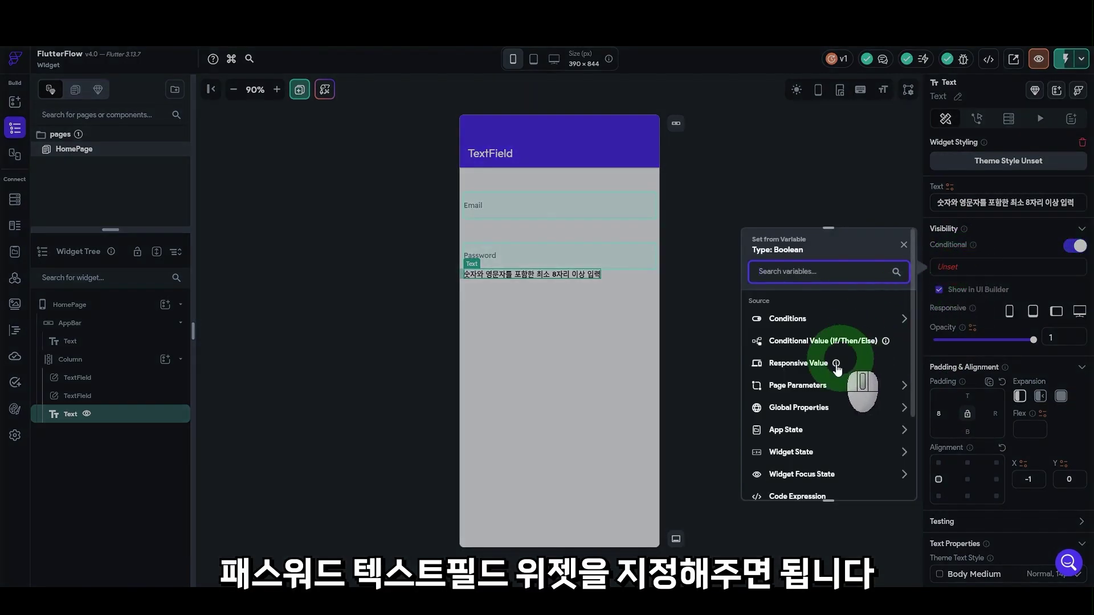
{"action": "left_click", "coordinate": [821, 474]}
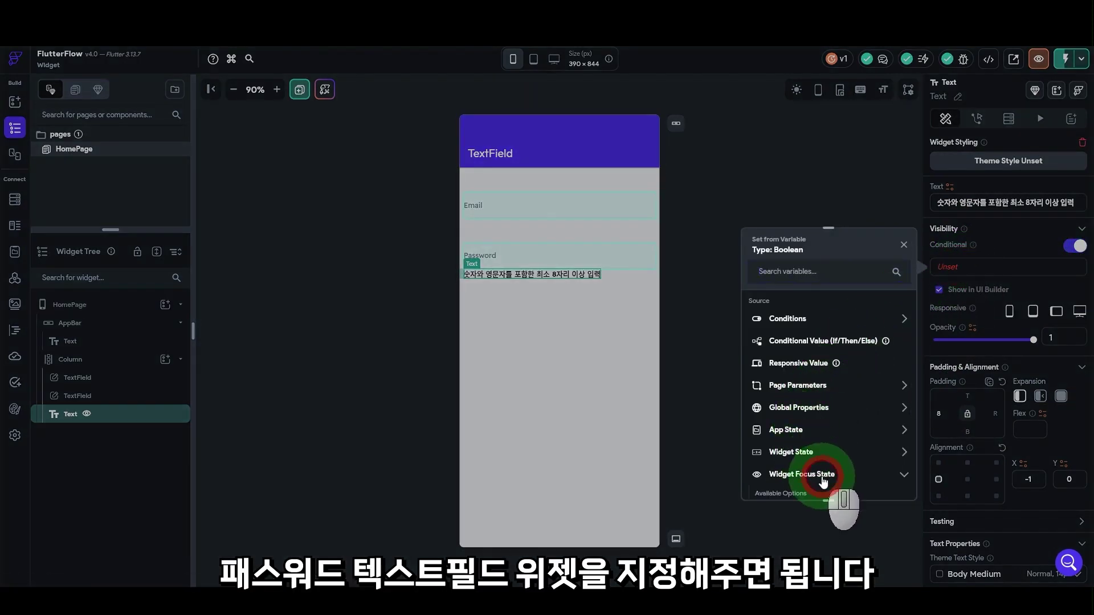
{"action": "scroll", "coordinate": [863, 467], "scroll_direction": "down", "scroll_amount": 2}
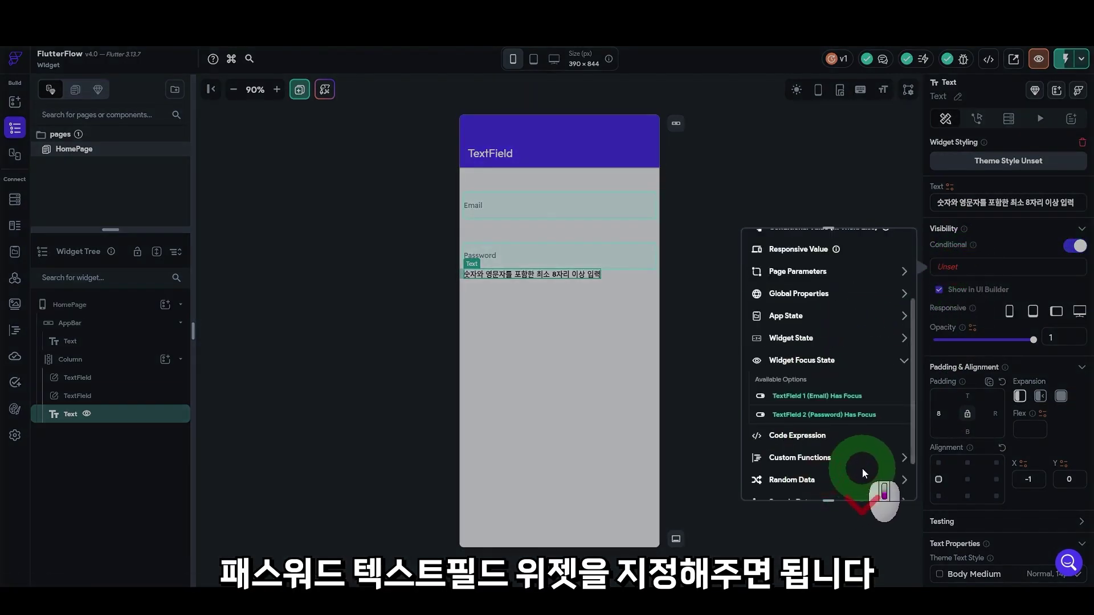
{"action": "left_click", "coordinate": [847, 416]}
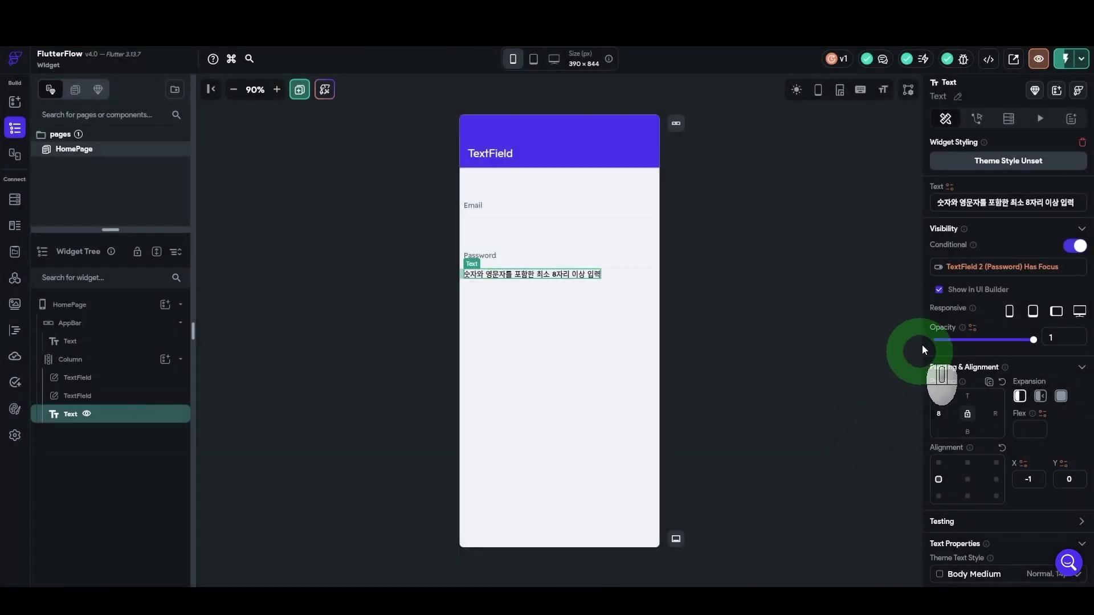
Toggle Show in UI Builder off and on for the hint text to compare the canvas preview
{"action": "left_click", "coordinate": [939, 290]}
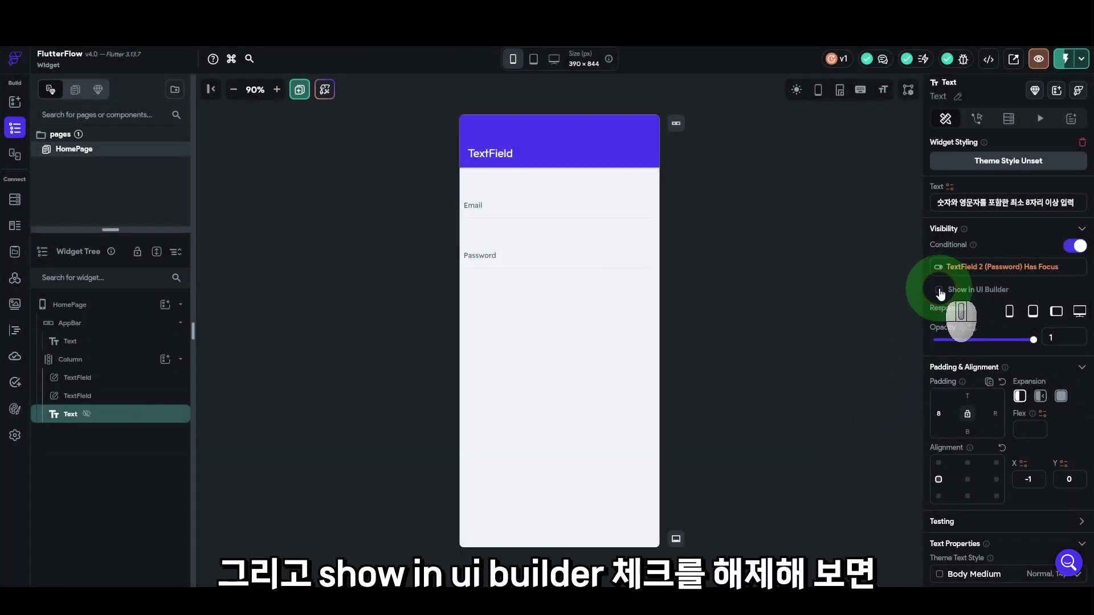
{"action": "left_click", "coordinate": [939, 290]}
{"action": "left_click", "coordinate": [938, 291]}
{"action": "left_click", "coordinate": [939, 291]}
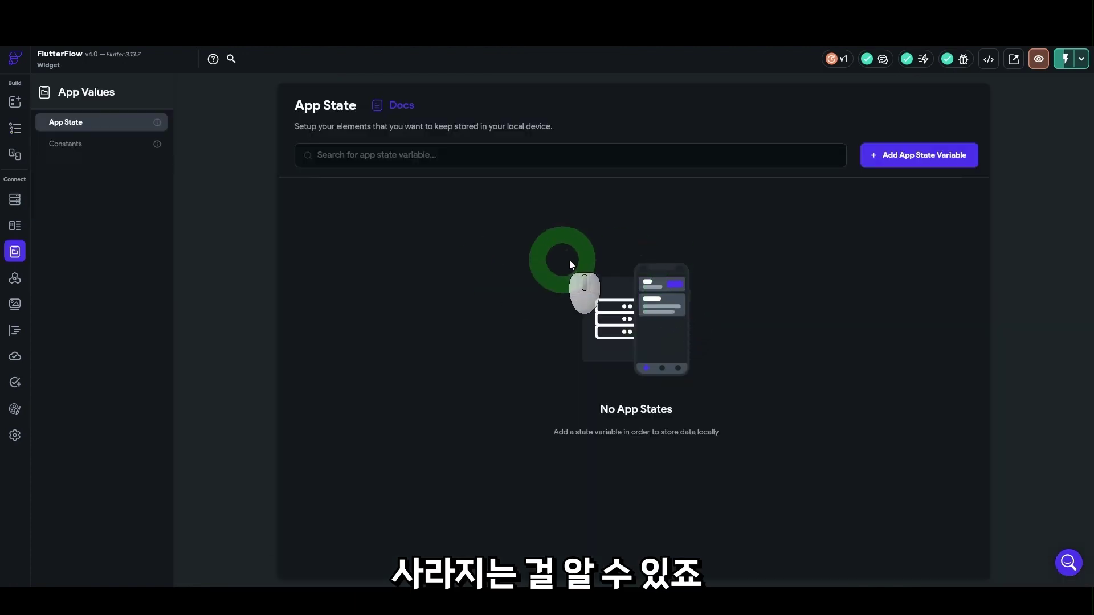
Create a non-persisted Boolean app state variable named RebuildVariable
{"action": "left_click", "coordinate": [907, 156]}
{"action": "left_click", "coordinate": [549, 266]}
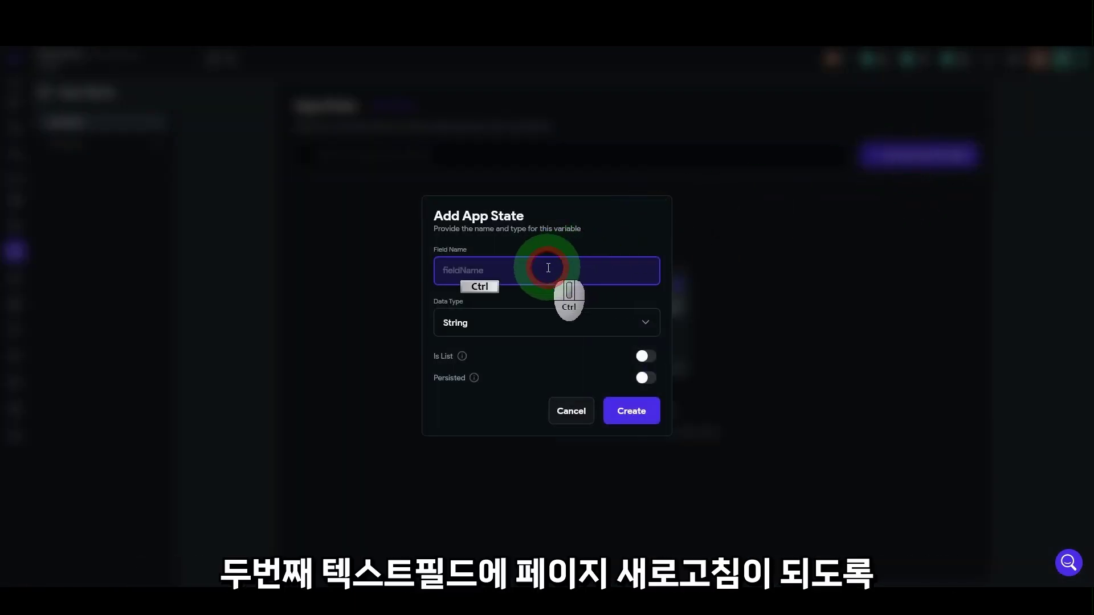
{"action": "type", "text": "RebuildVariable"}
{"action": "left_click", "coordinate": [488, 326]}
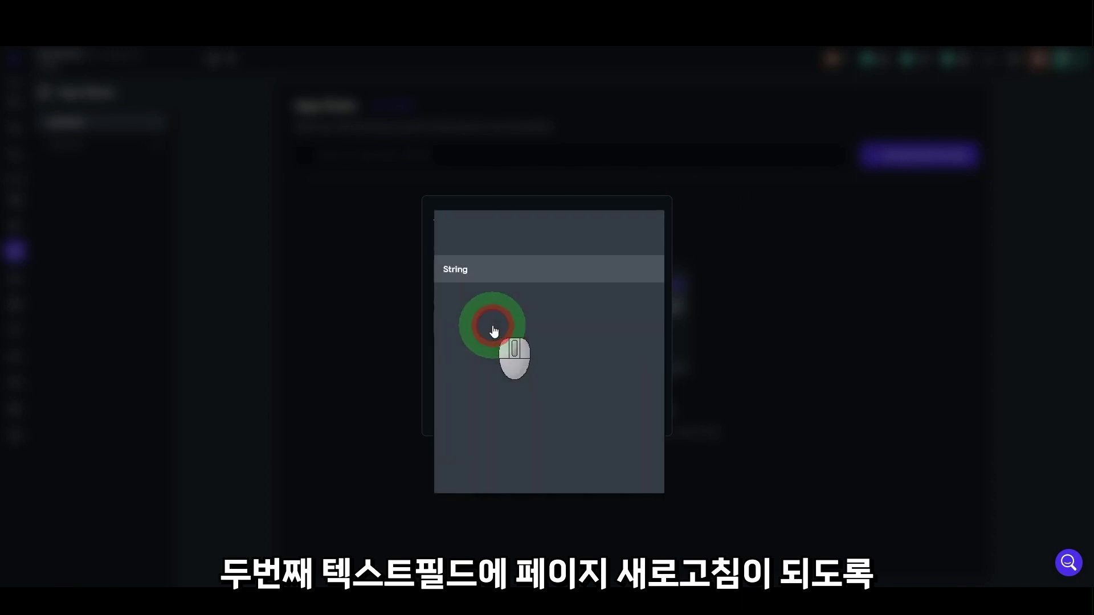
{"action": "left_click", "coordinate": [493, 308]}
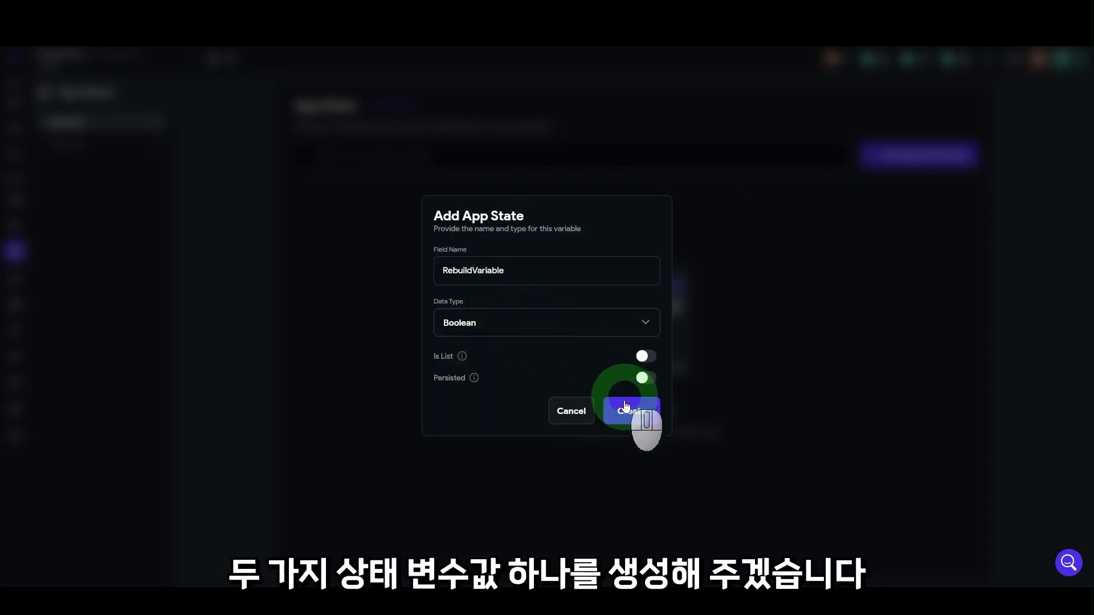
{"action": "left_click", "coordinate": [629, 409]}
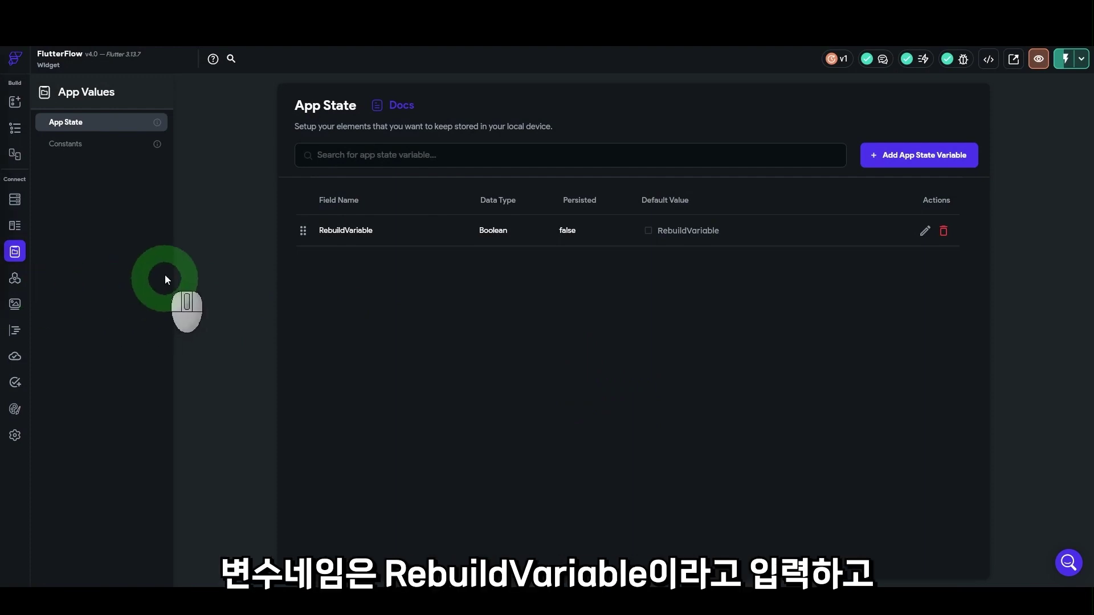
Add an Update App State action with update type Rebuild Current Page to the Password TextField's On Focus Change trigger
{"action": "left_click", "coordinate": [15, 128]}
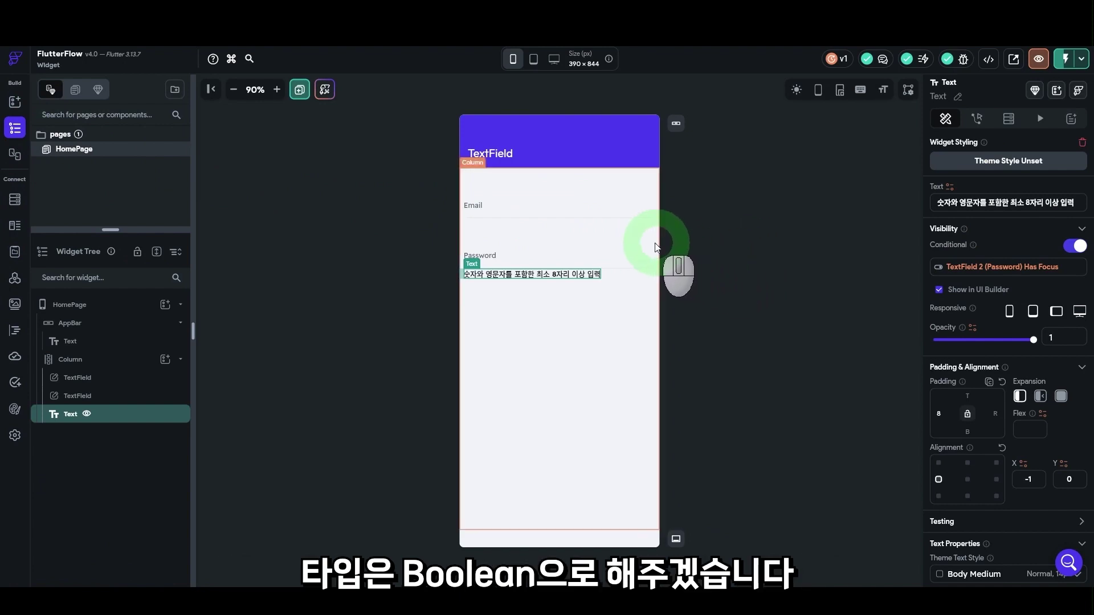
{"action": "left_click", "coordinate": [593, 258]}
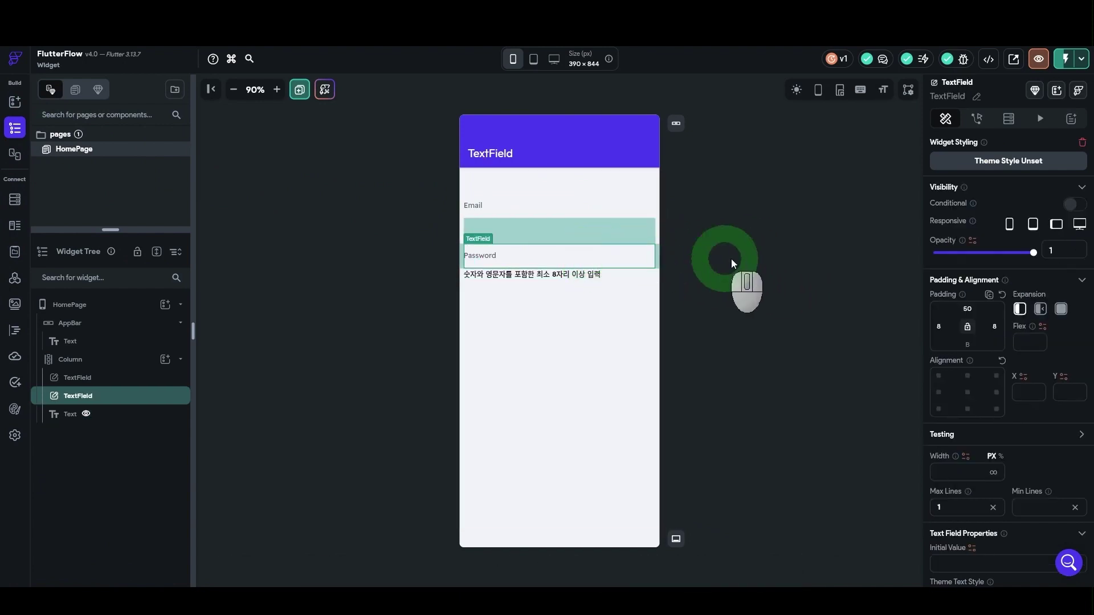
{"action": "left_click", "coordinate": [977, 119]}
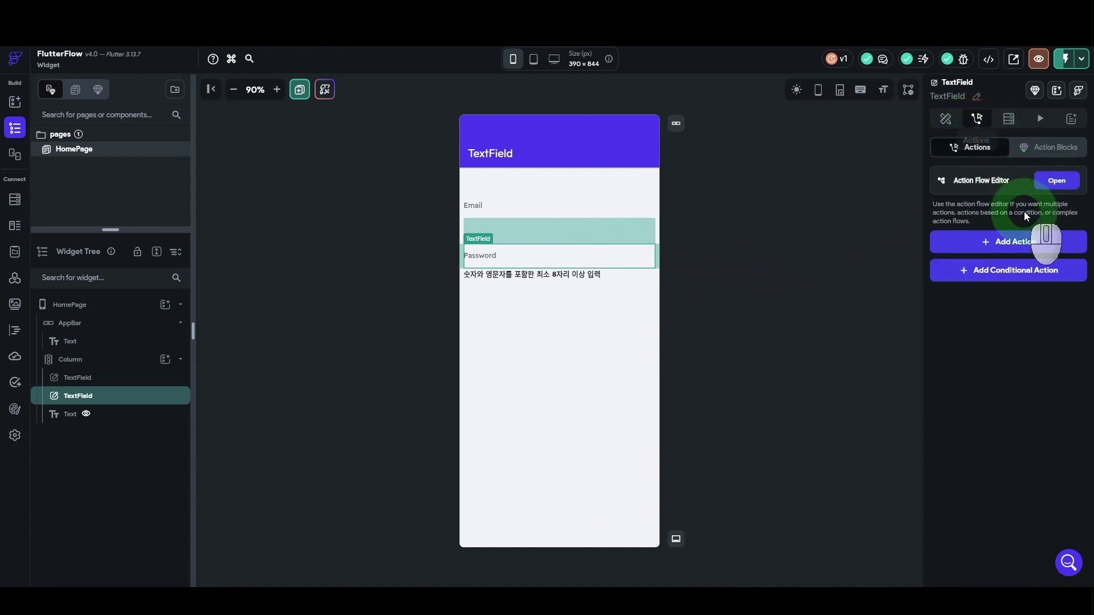
{"action": "left_click", "coordinate": [1057, 181]}
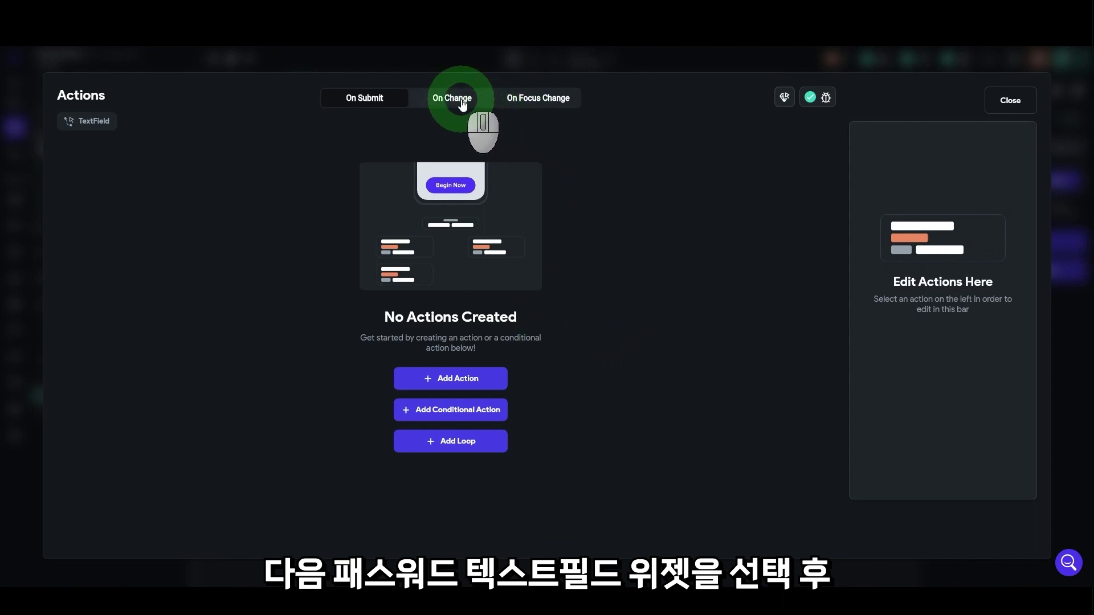
{"action": "left_click", "coordinate": [544, 104]}
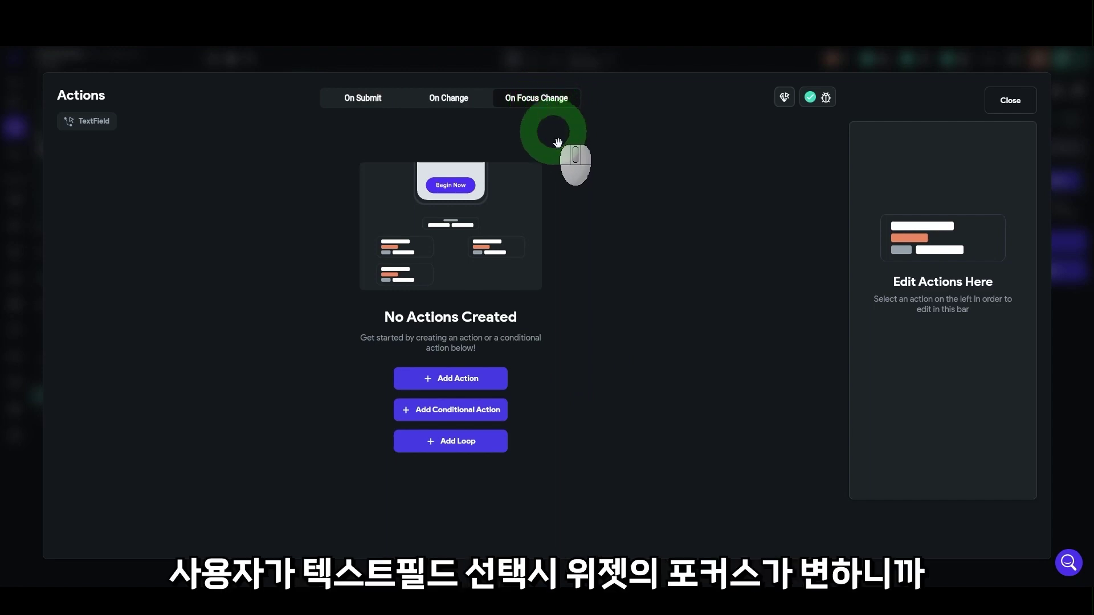
{"action": "left_click", "coordinate": [473, 378]}
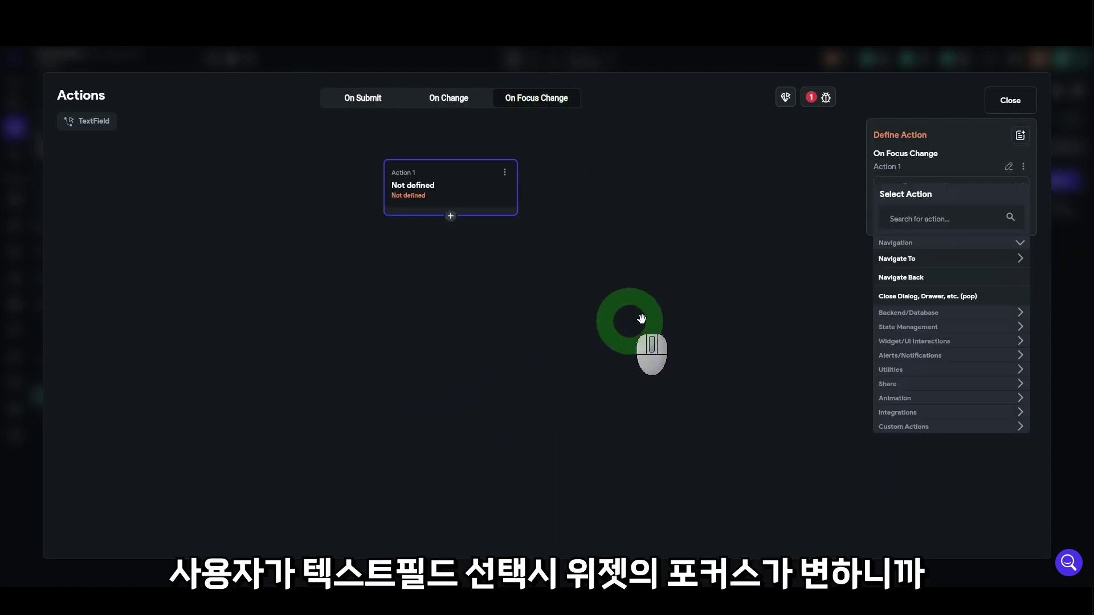
{"action": "left_click", "coordinate": [923, 218]}
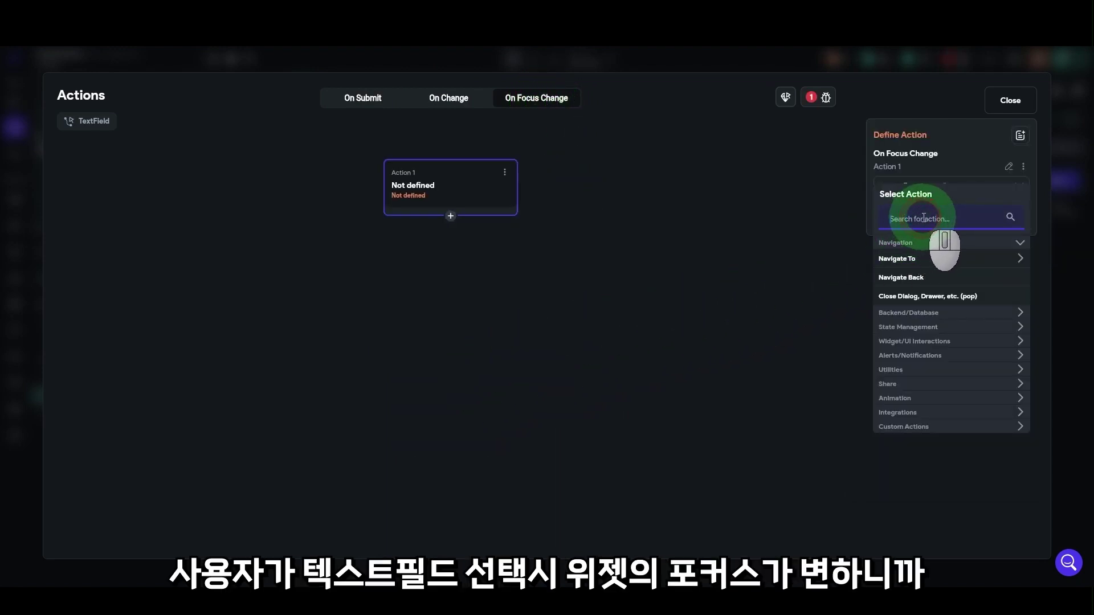
{"action": "type", "text": "updat"}
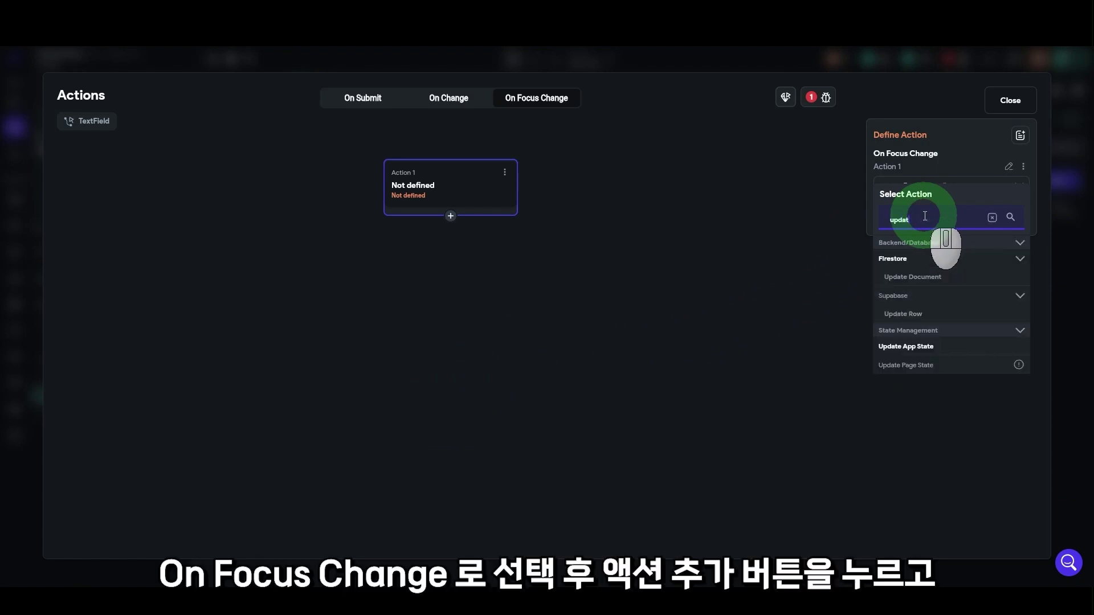
{"action": "left_click", "coordinate": [928, 347]}
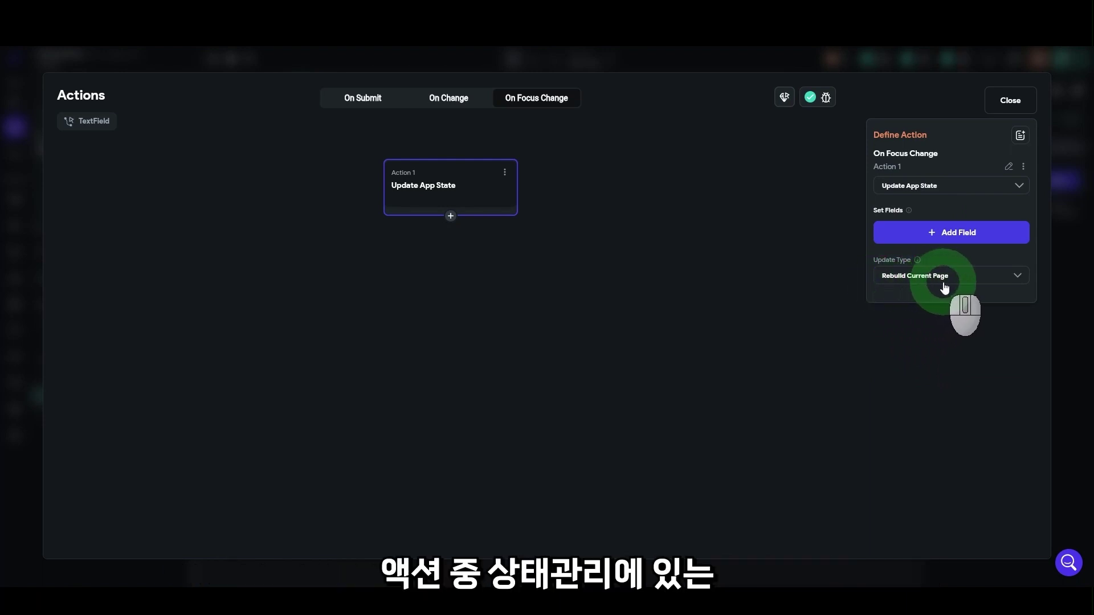
{"action": "left_click", "coordinate": [999, 109]}
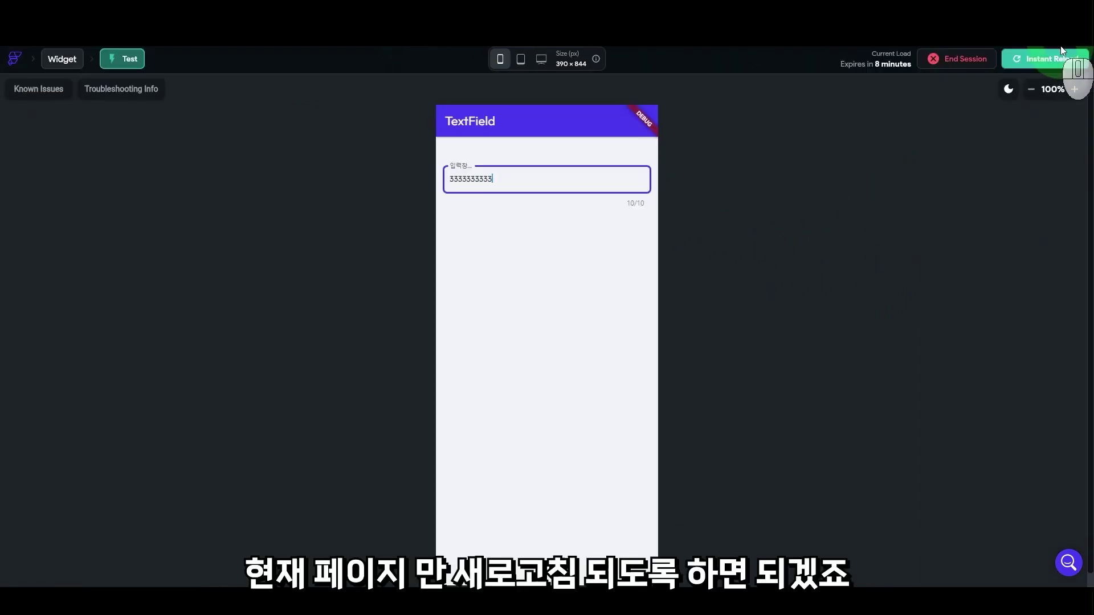
Reload the test session and alternate focus between the Email and Password fields to check when the hint text is shown
{"action": "left_click", "coordinate": [1075, 62]}
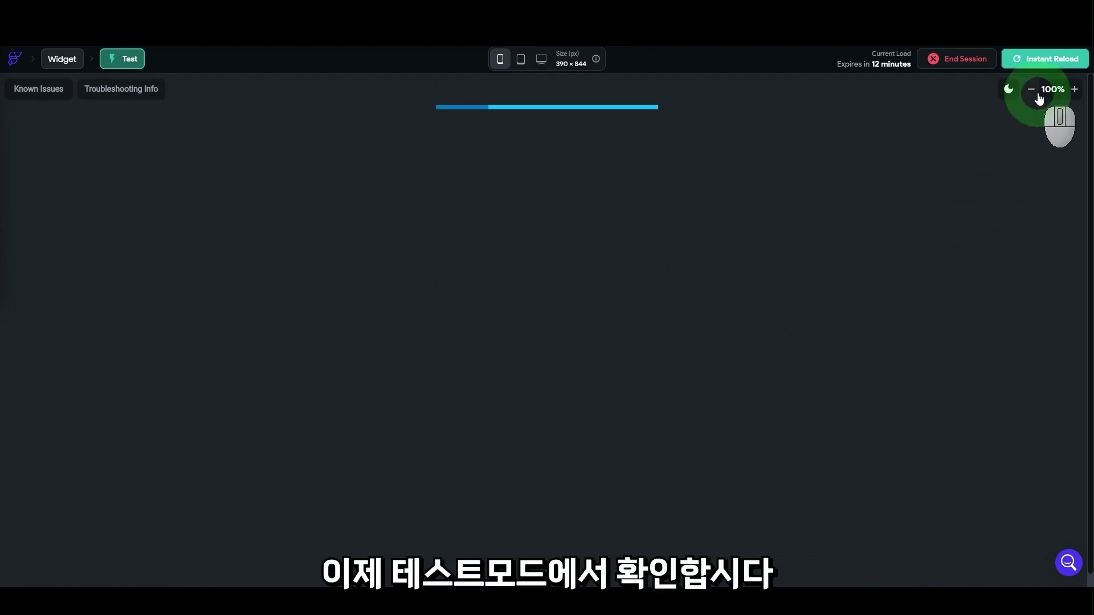
{"action": "left_click", "coordinate": [1034, 61]}
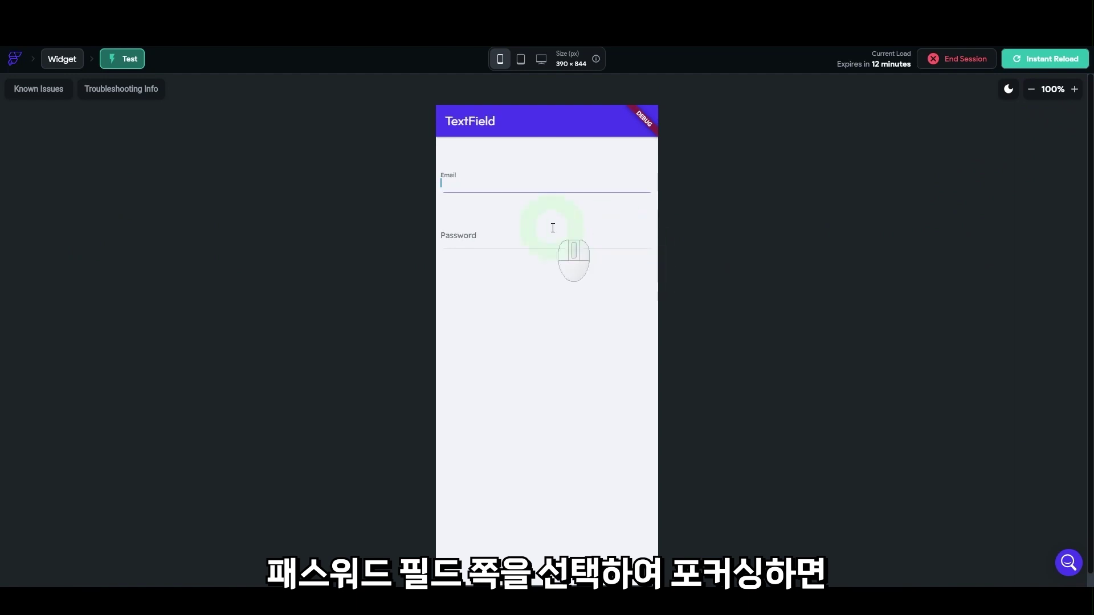
{"action": "left_click", "coordinate": [524, 236]}
{"action": "left_click", "coordinate": [516, 195]}
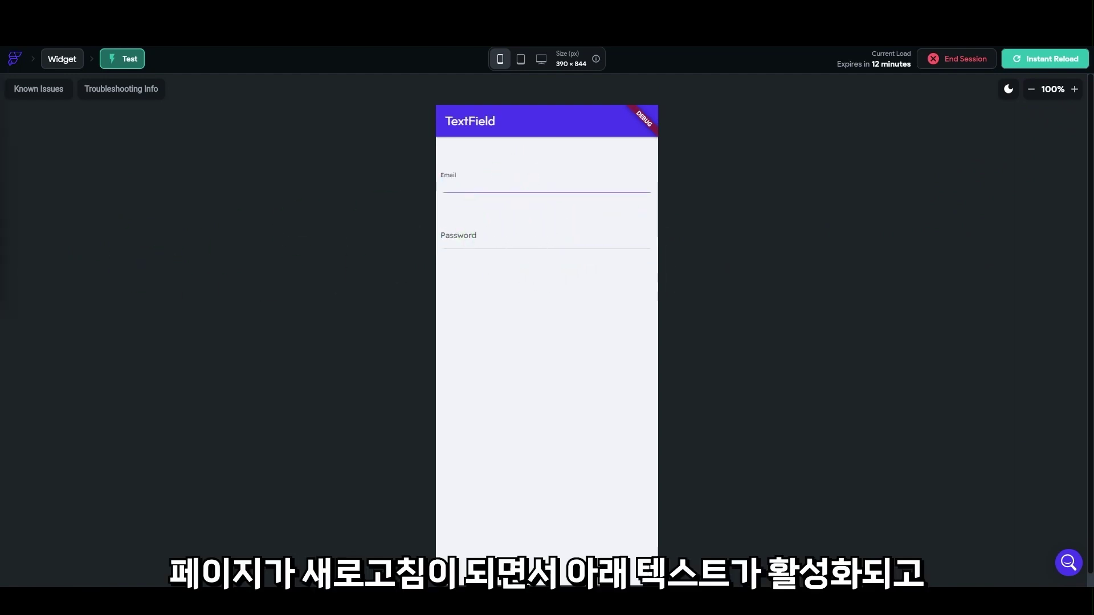
{"action": "left_click", "coordinate": [481, 239]}
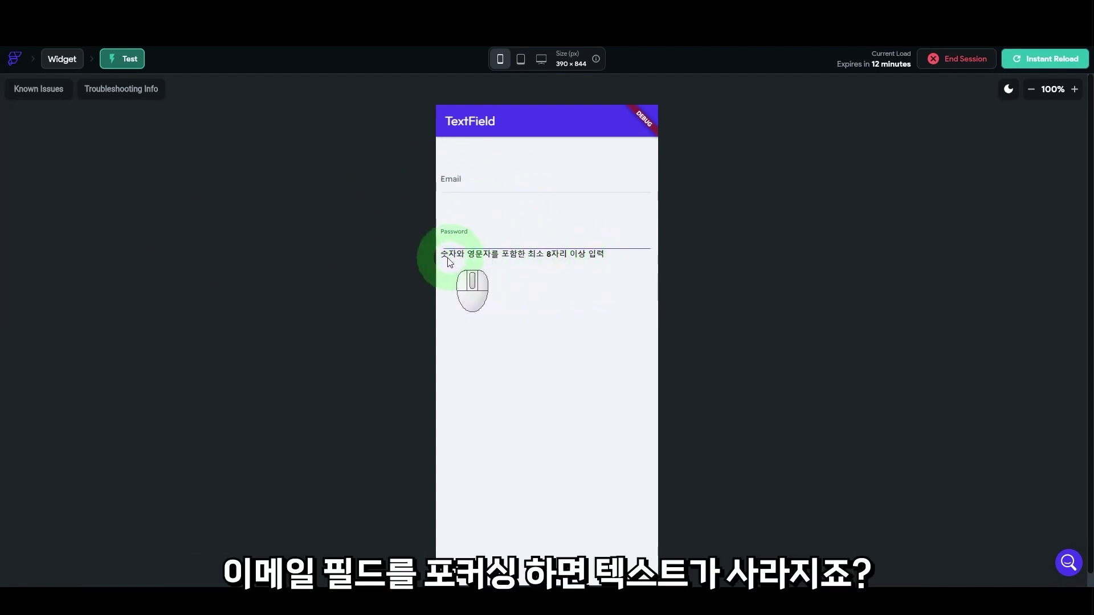
{"action": "left_click", "coordinate": [456, 178]}
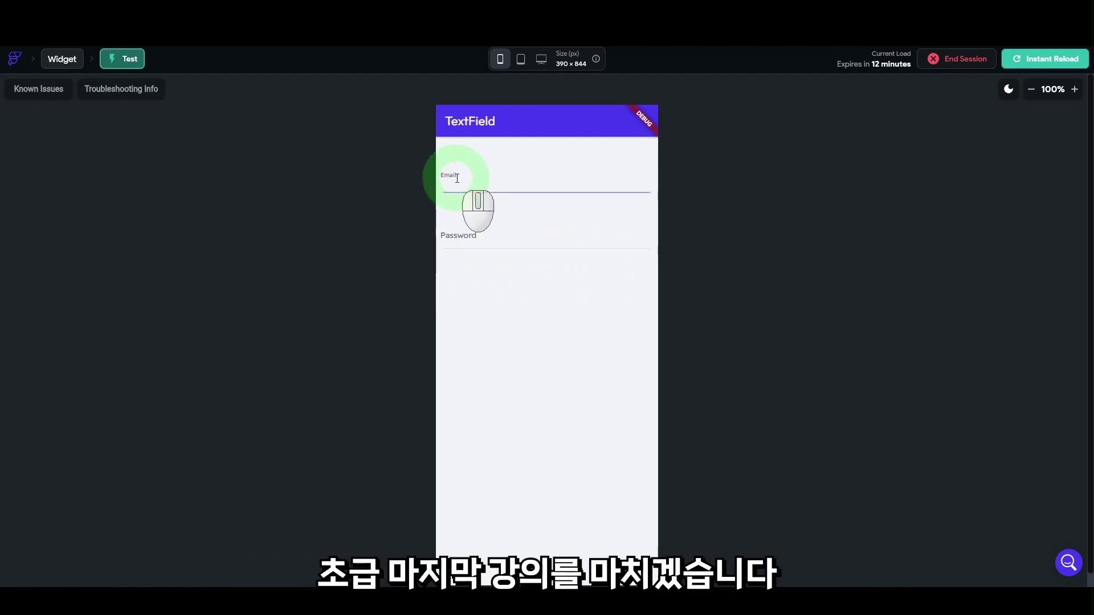
{"action": "left_click", "coordinate": [463, 233]}
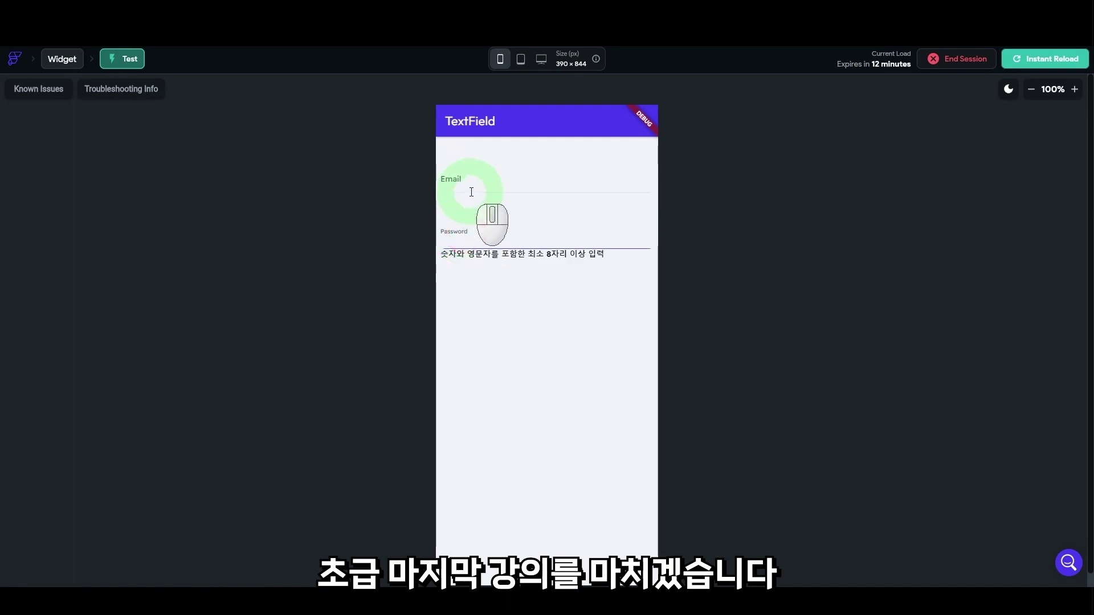
{"action": "left_click", "coordinate": [470, 184]}
{"action": "left_click", "coordinate": [468, 232]}
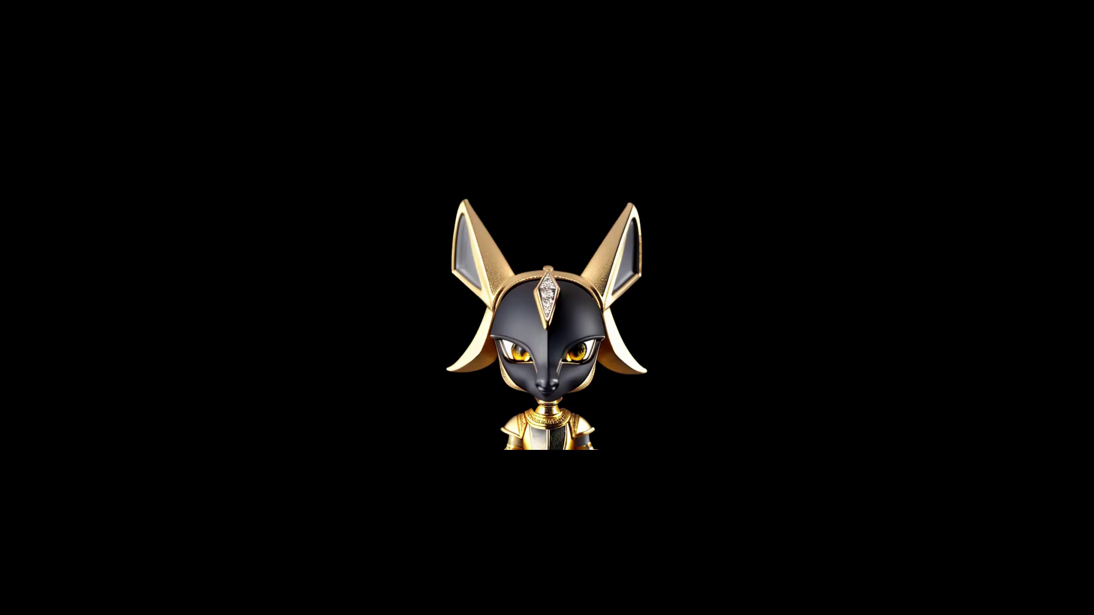